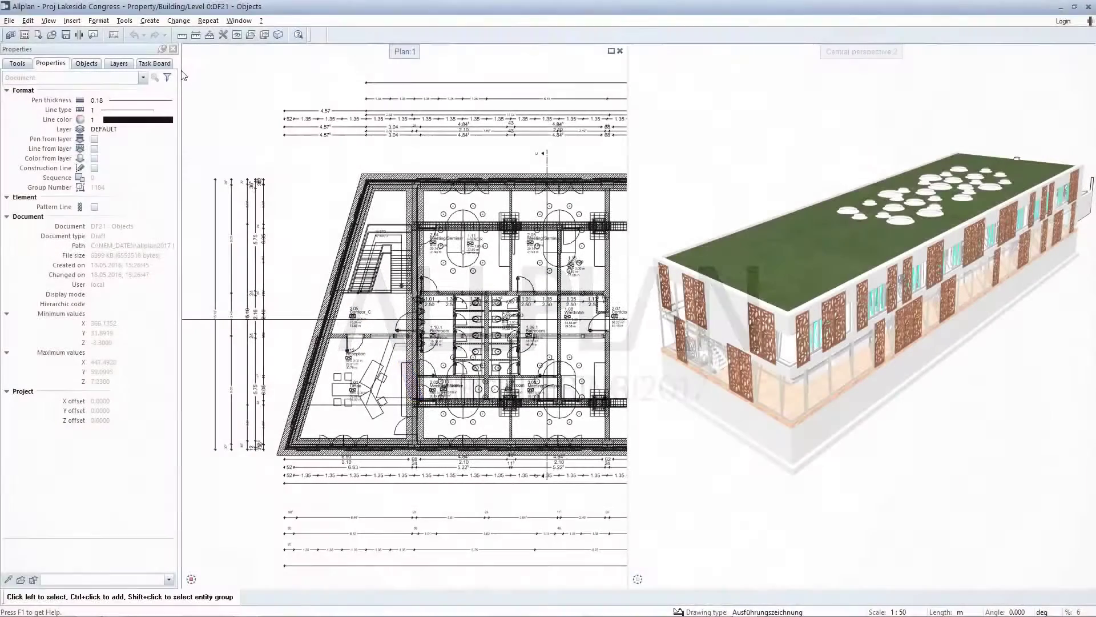
# Log in to bim+ from the Allplan Task Board with the saved account.
pyautogui.click(161, 67)
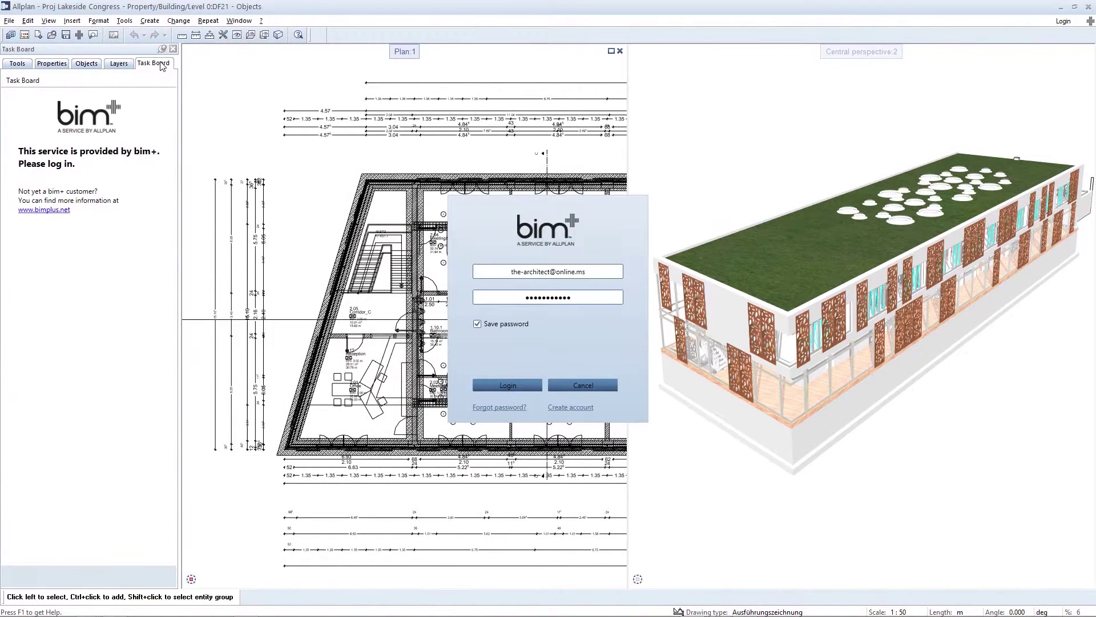
pyautogui.click(508, 386)
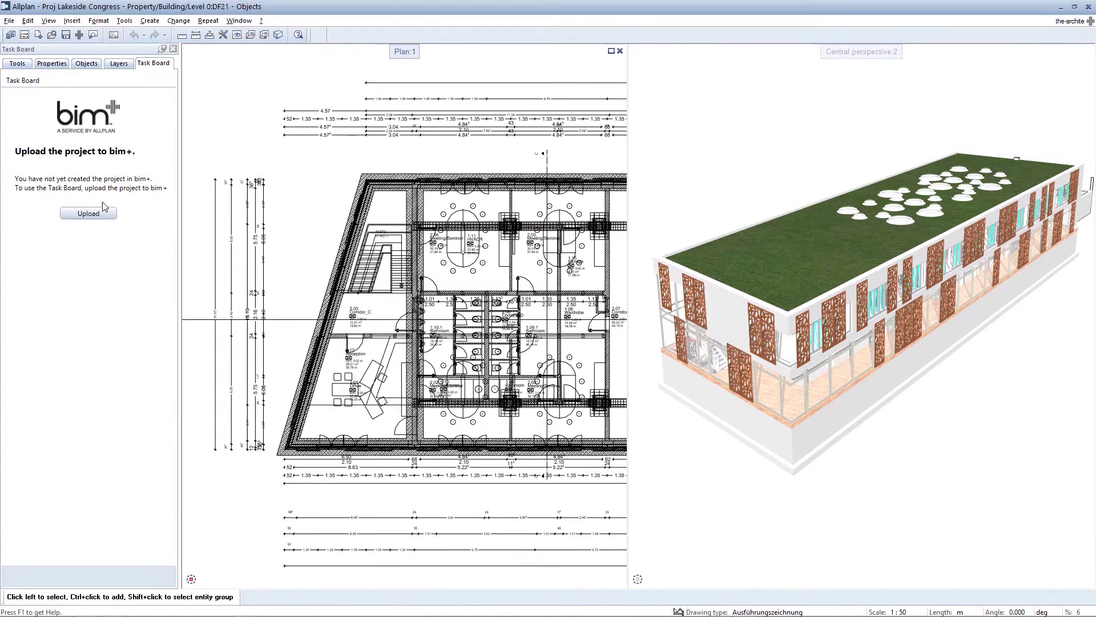
# Upload Allplan_Proj Lakeside Congress 002 to bim+ as the Architecture model.
pyautogui.click(89, 214)
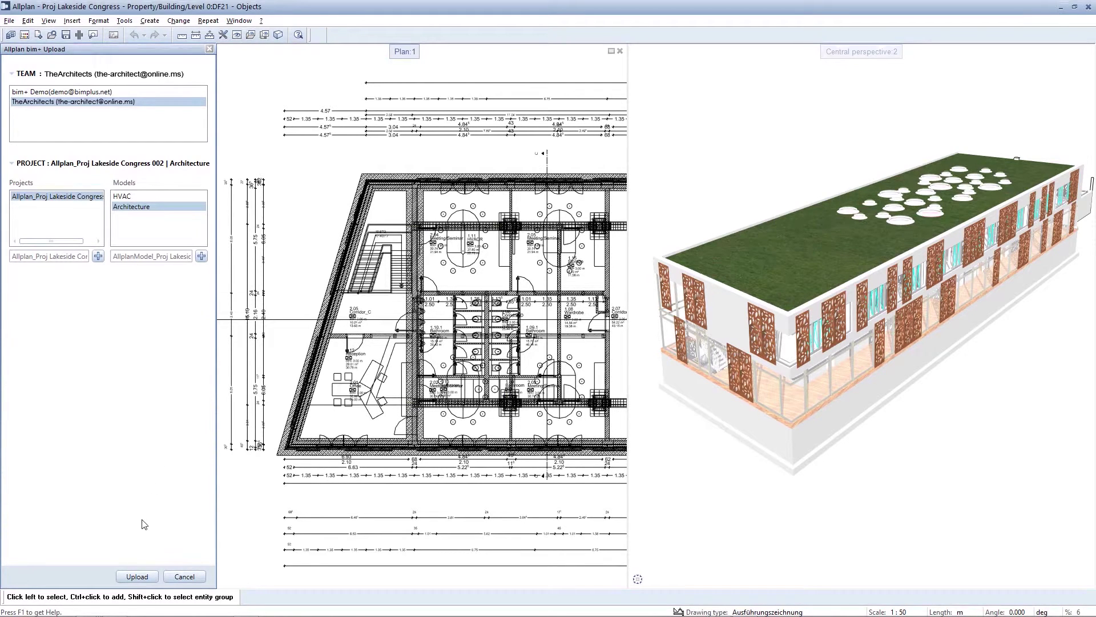
pyautogui.click(137, 576)
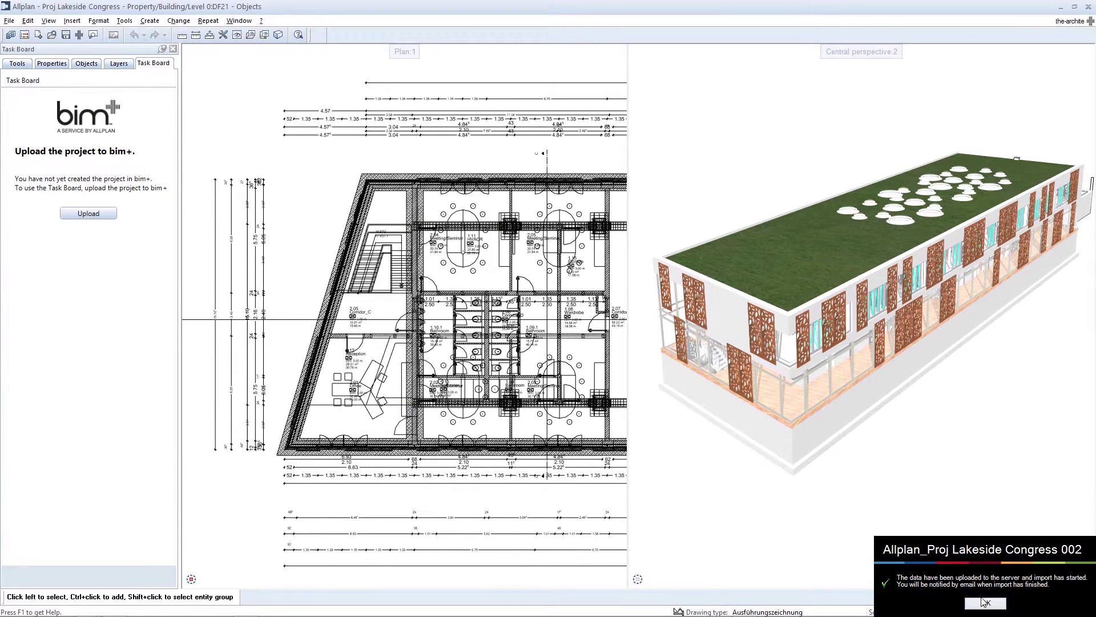
# Confirm the upload and open Lakeside Congress 002 in the bim+ BIM Viewer.
pyautogui.click(987, 603)
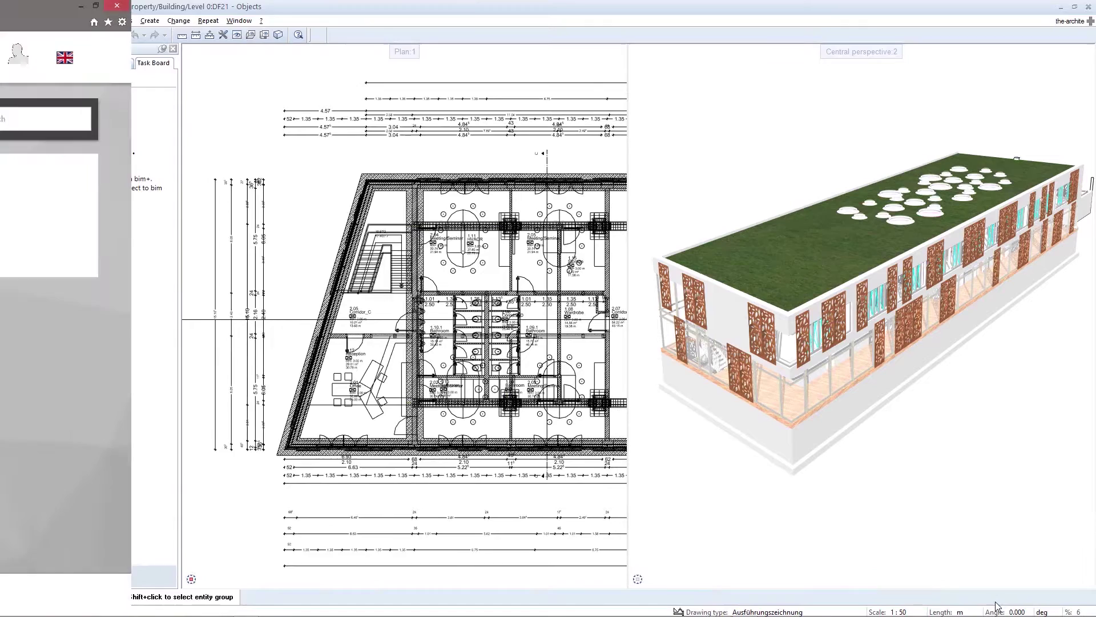
pyautogui.moveTo(204, 209)
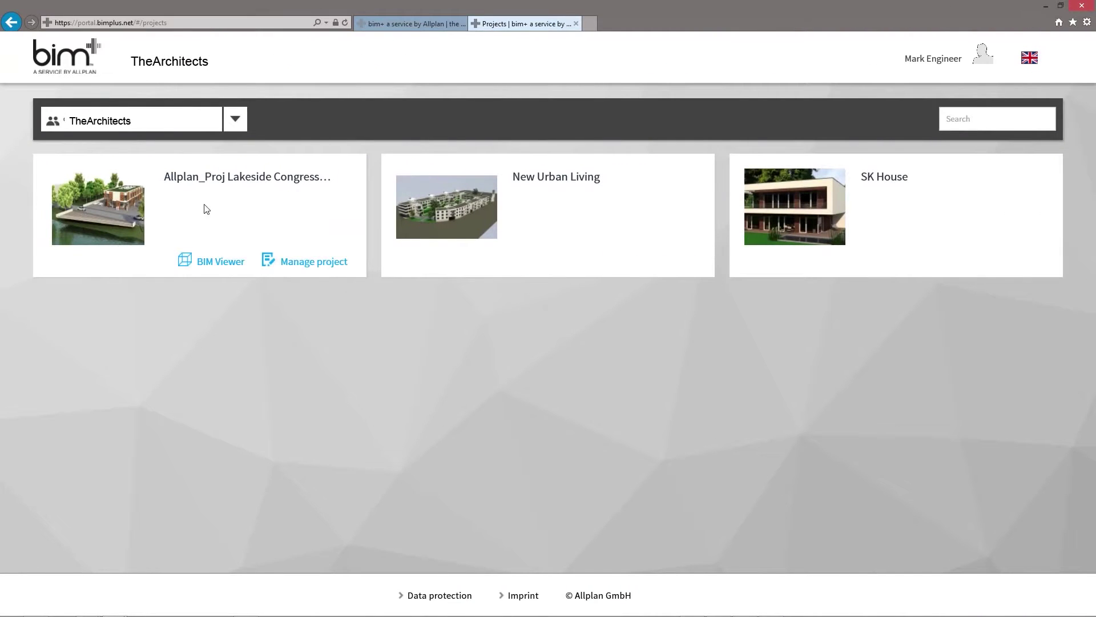
pyautogui.click(113, 215)
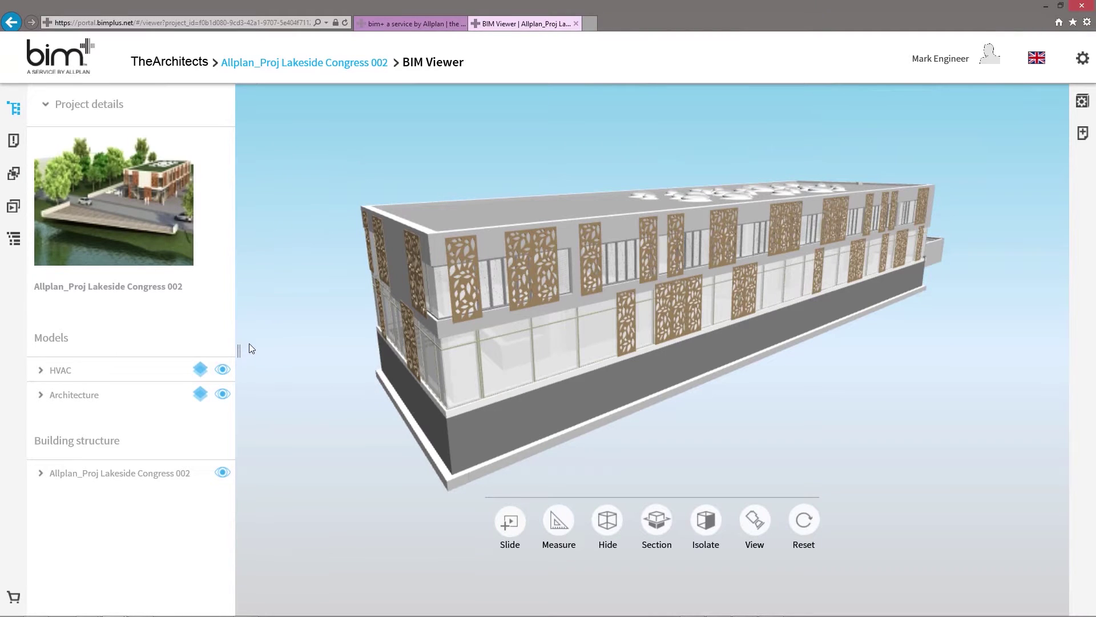
# Make the architecture model transparent, hide HVAC and stairs, and show the foundations.
pyautogui.click(201, 394)
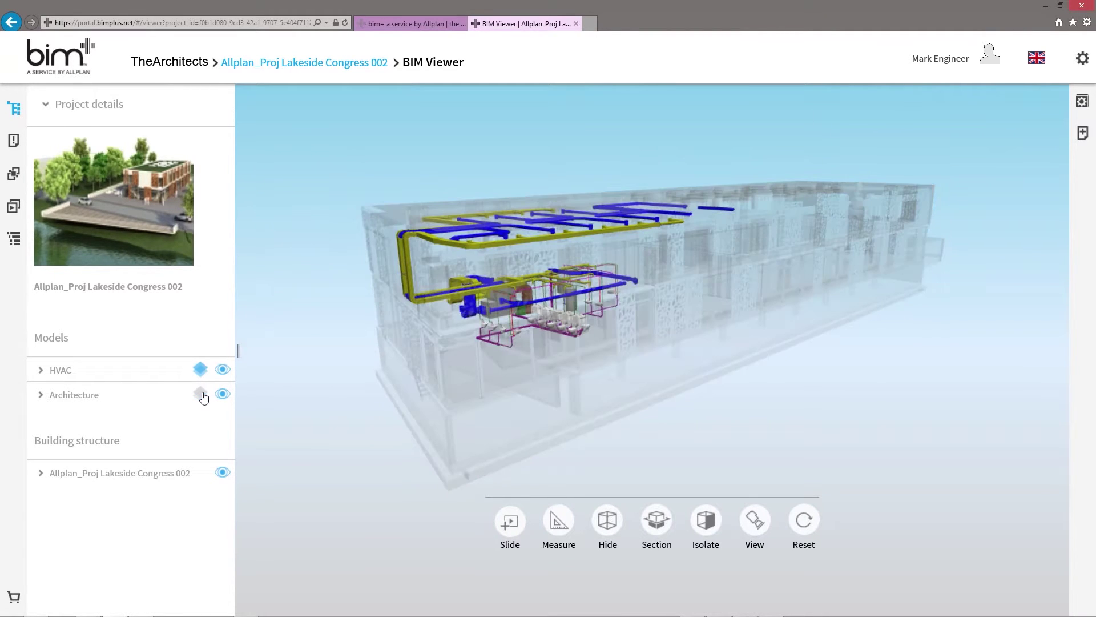
pyautogui.click(223, 373)
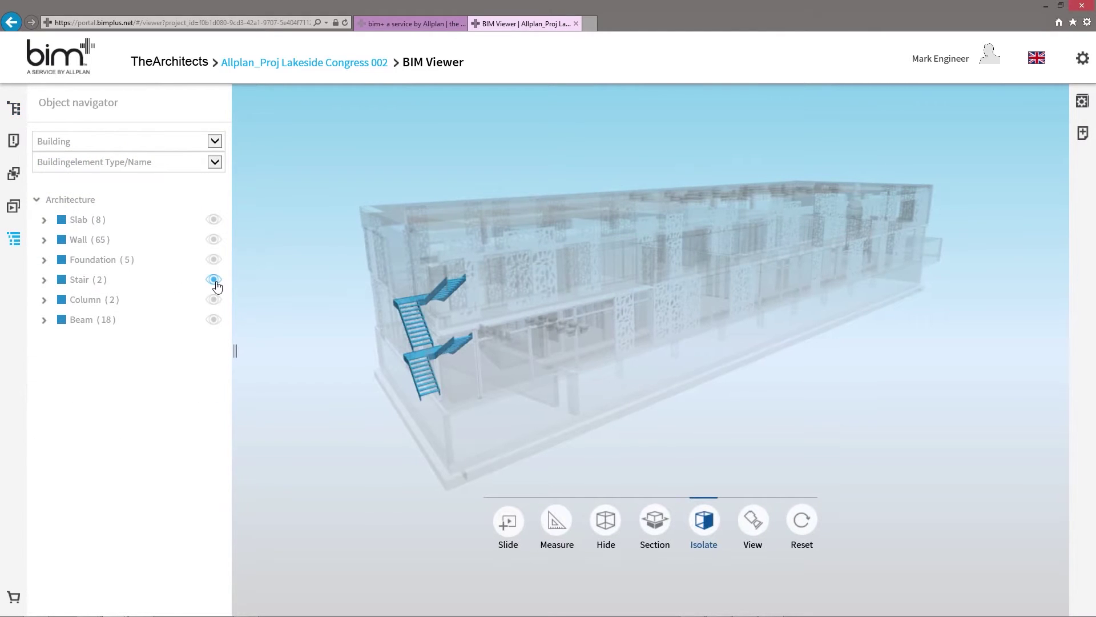
pyautogui.click(215, 280)
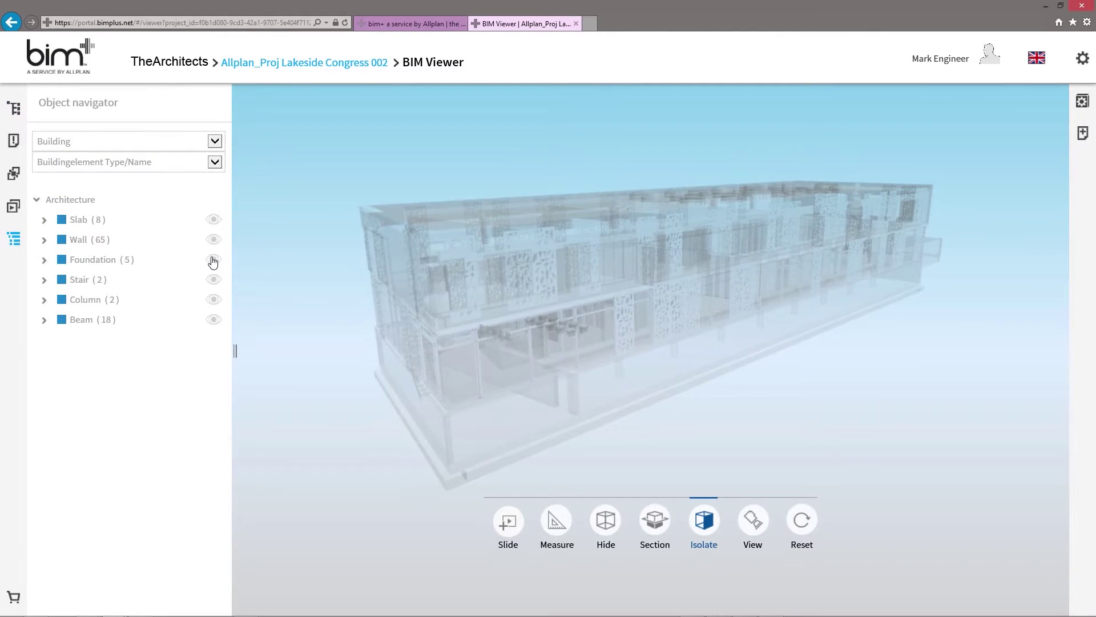
pyautogui.click(214, 260)
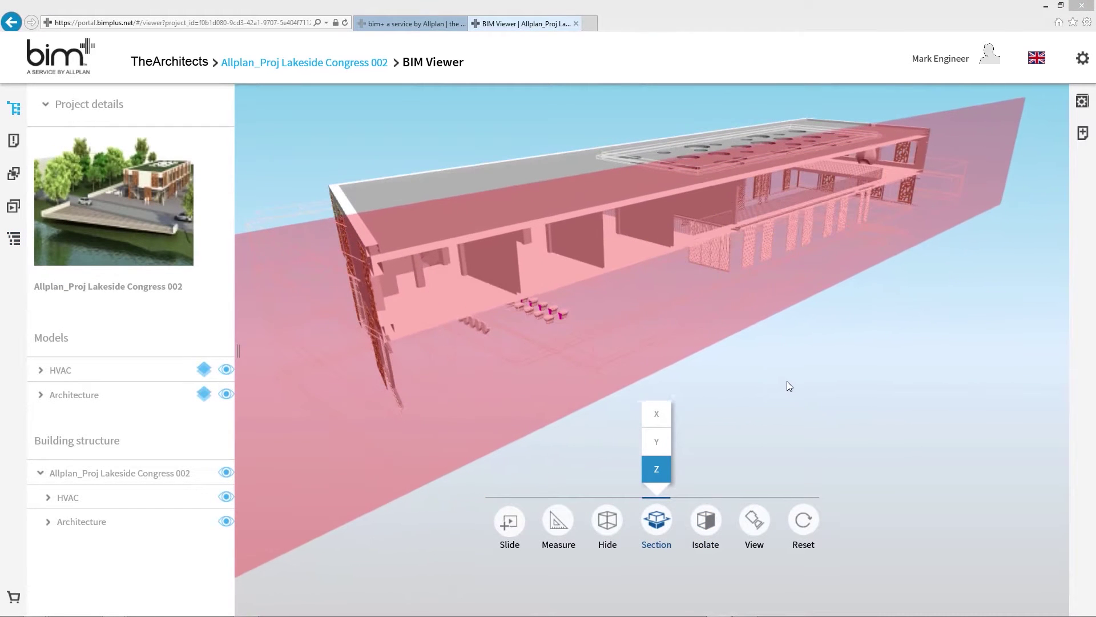
# Remove the horizontal section cut from the model.
pyautogui.doubleClick(782, 375)
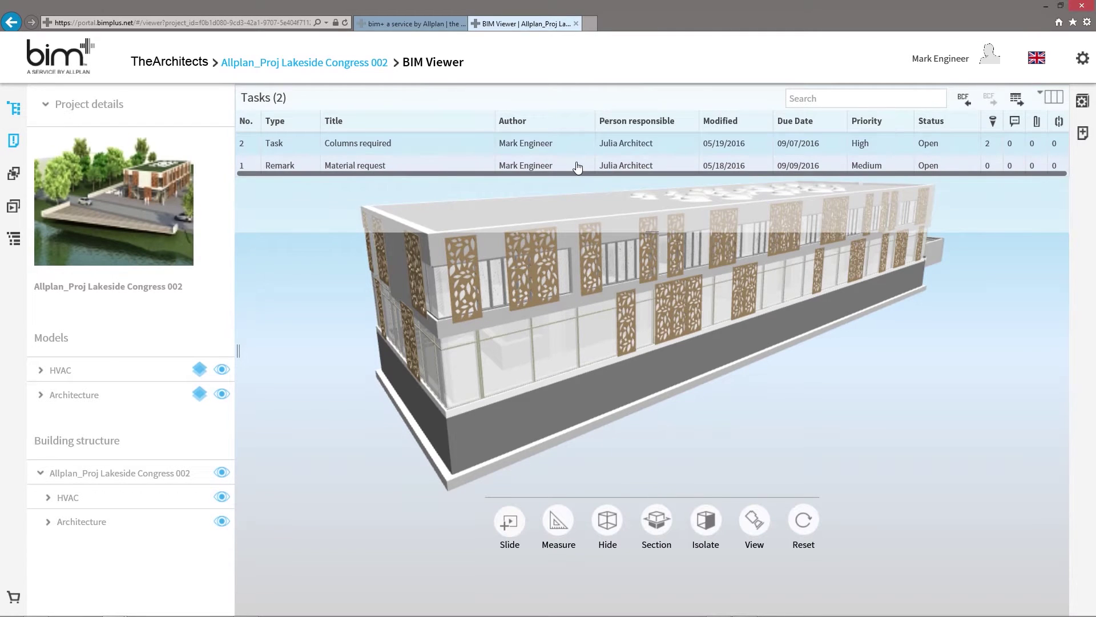
# Review the Material request and Columns required tasks and bring the roof domes into view.
pyautogui.click(578, 166)
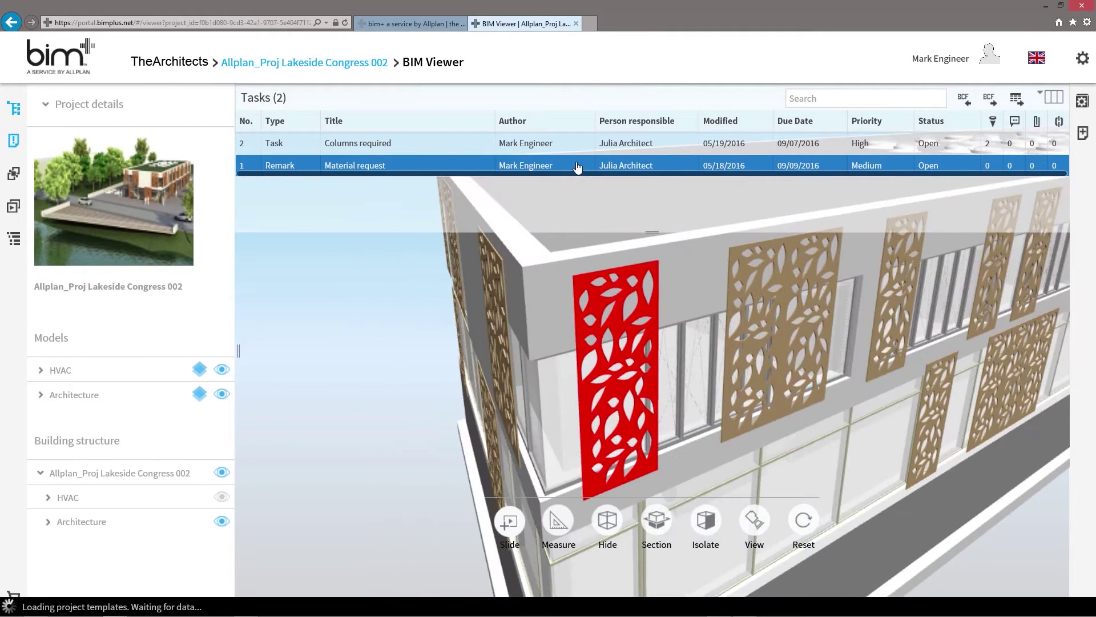
pyautogui.click(576, 150)
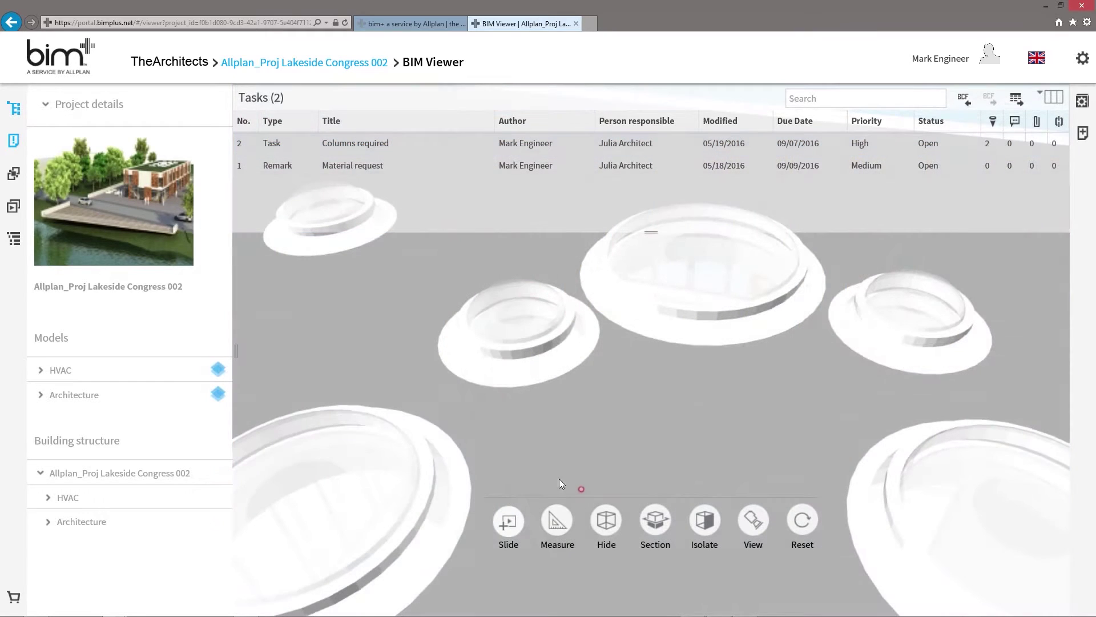
pyautogui.click(555, 521)
pyautogui.click(555, 522)
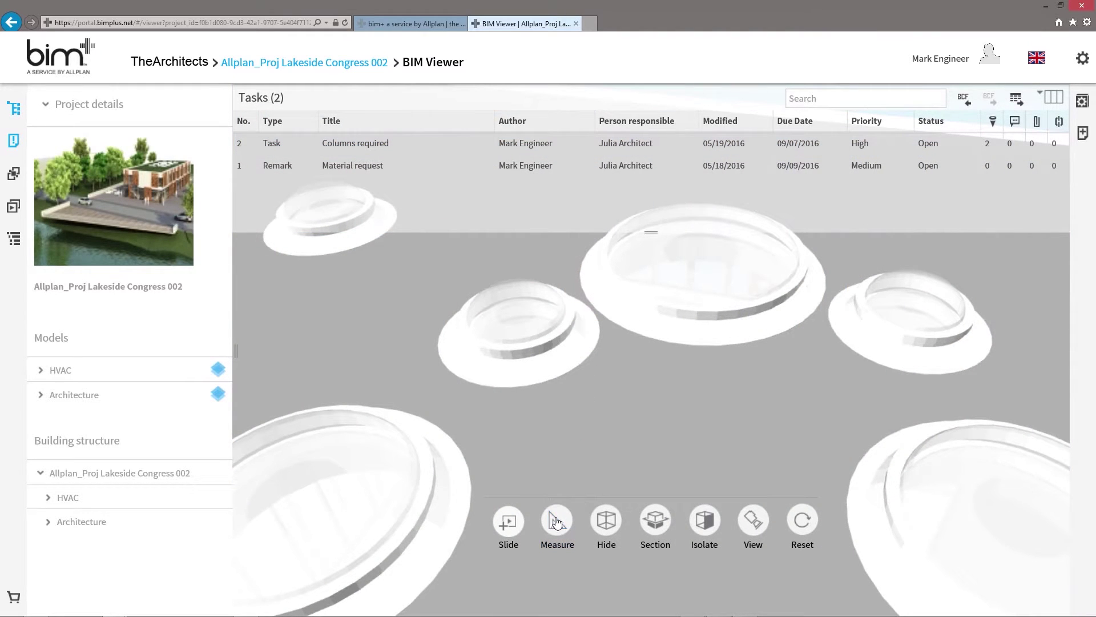
# Select three skylight domes on the roof for a new task.
pyautogui.click(539, 332)
pyautogui.keyDown('ctrl'); pyautogui.click(689, 288); pyautogui.keyUp('ctrl')
pyautogui.keyDown('ctrl'); pyautogui.click(912, 312); pyautogui.keyUp('ctrl')
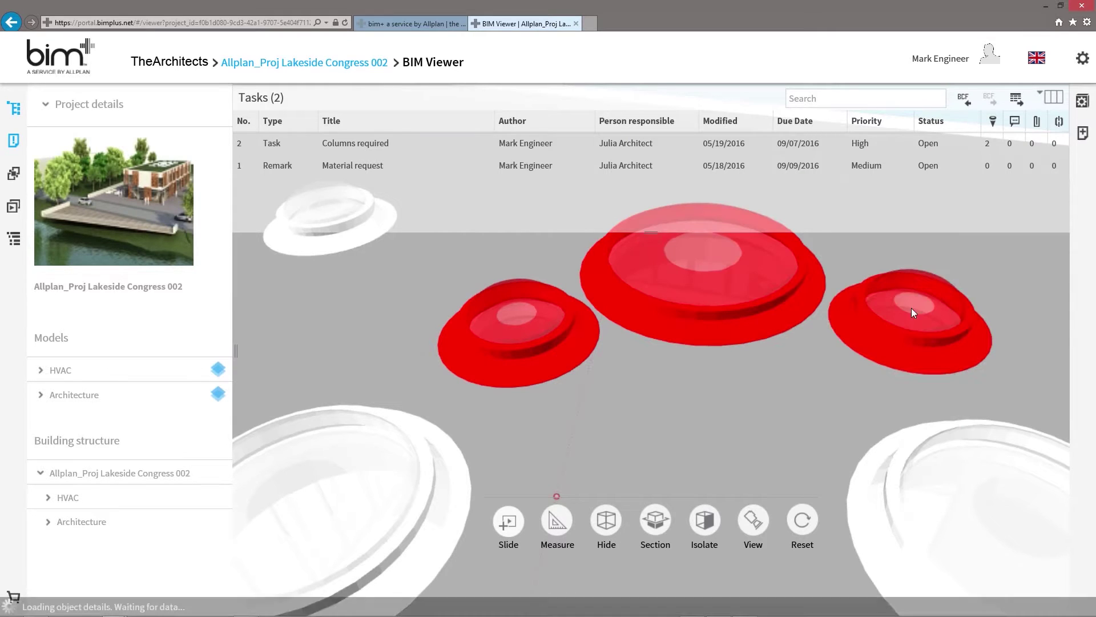
# Save a new Task 'overhead lights', description 'more distance required', priority High, due 05/30/2016.
pyautogui.click(1083, 132)
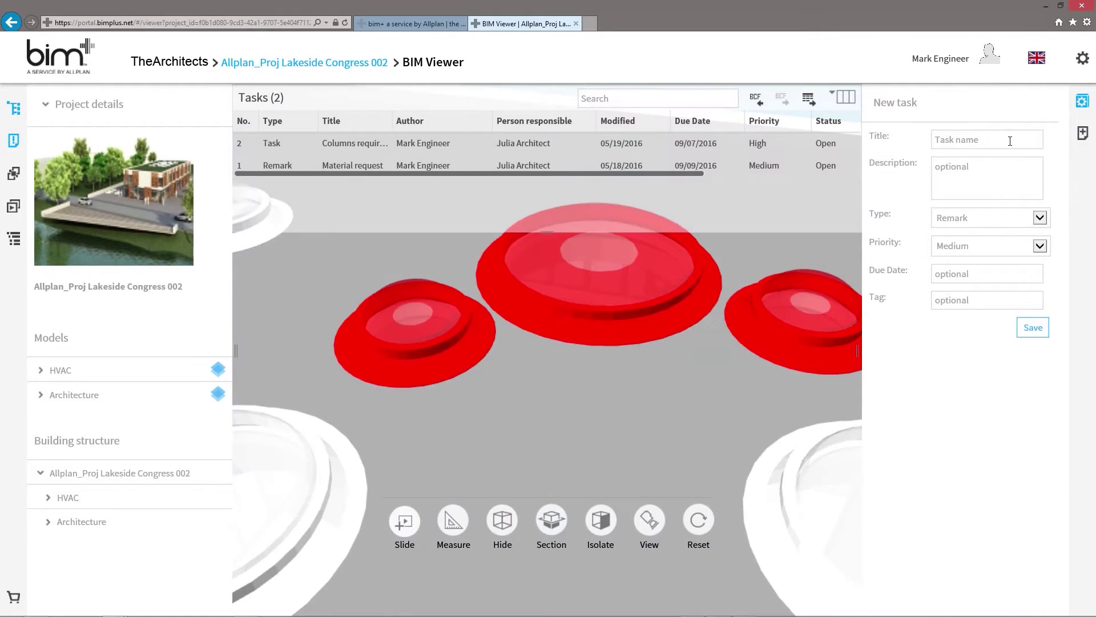
pyautogui.click(970, 140)
pyautogui.write('overhead lights')
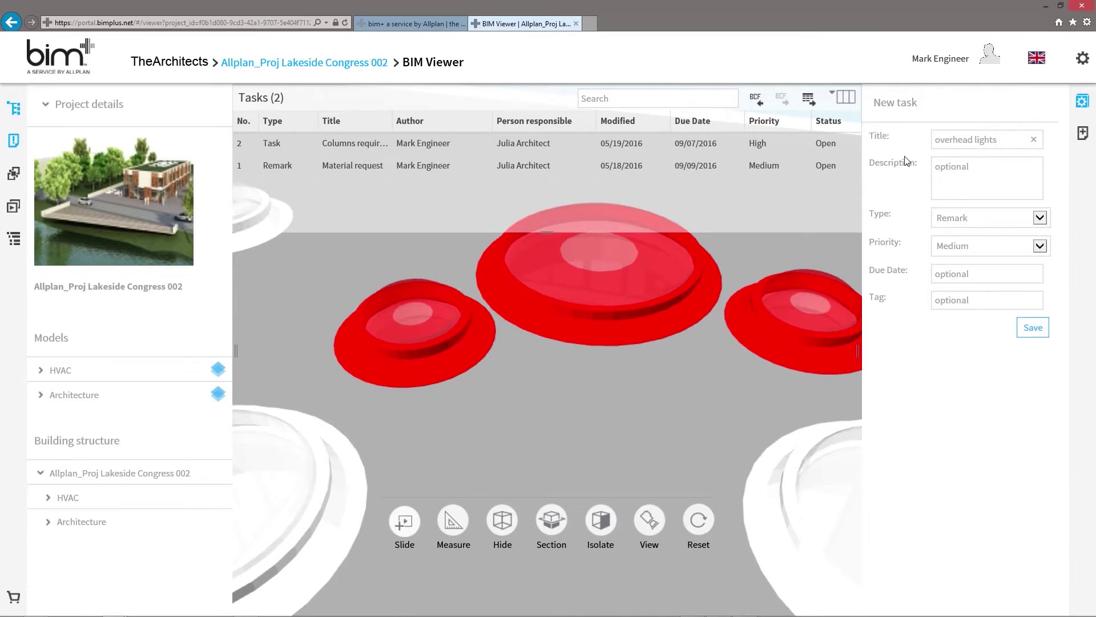
pyautogui.click(953, 166)
pyautogui.click(984, 225)
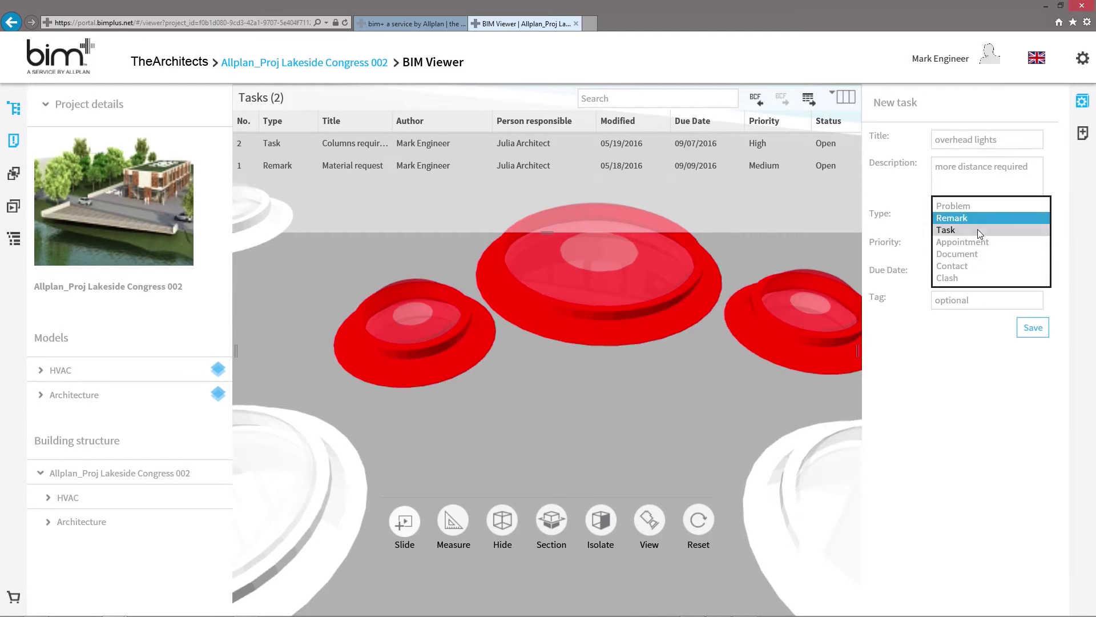
pyautogui.click(982, 244)
pyautogui.click(977, 258)
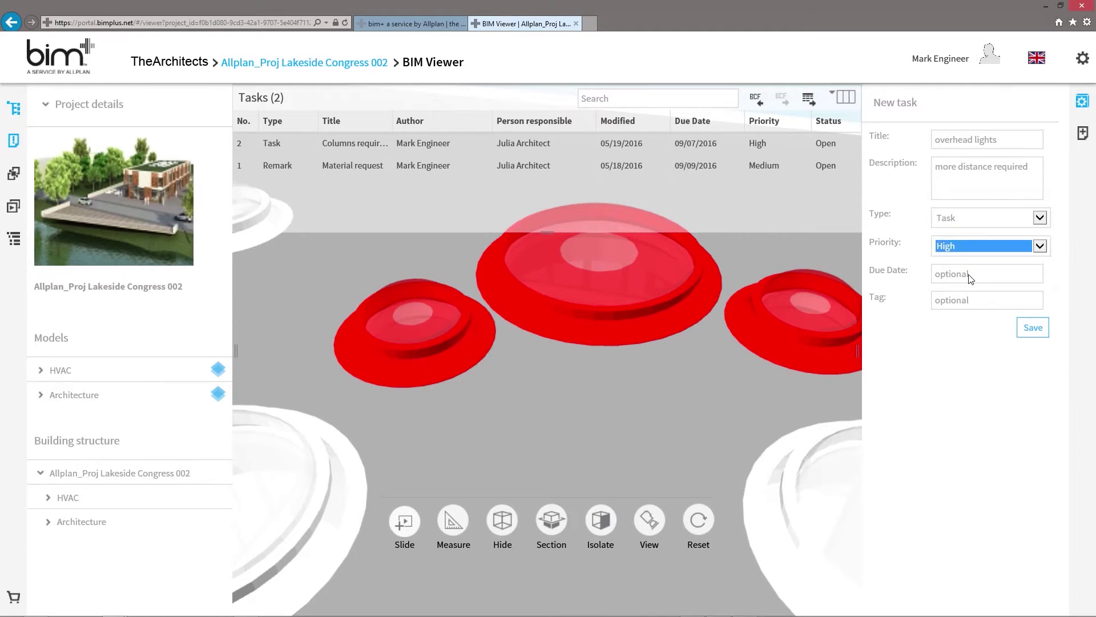
pyautogui.click(976, 409)
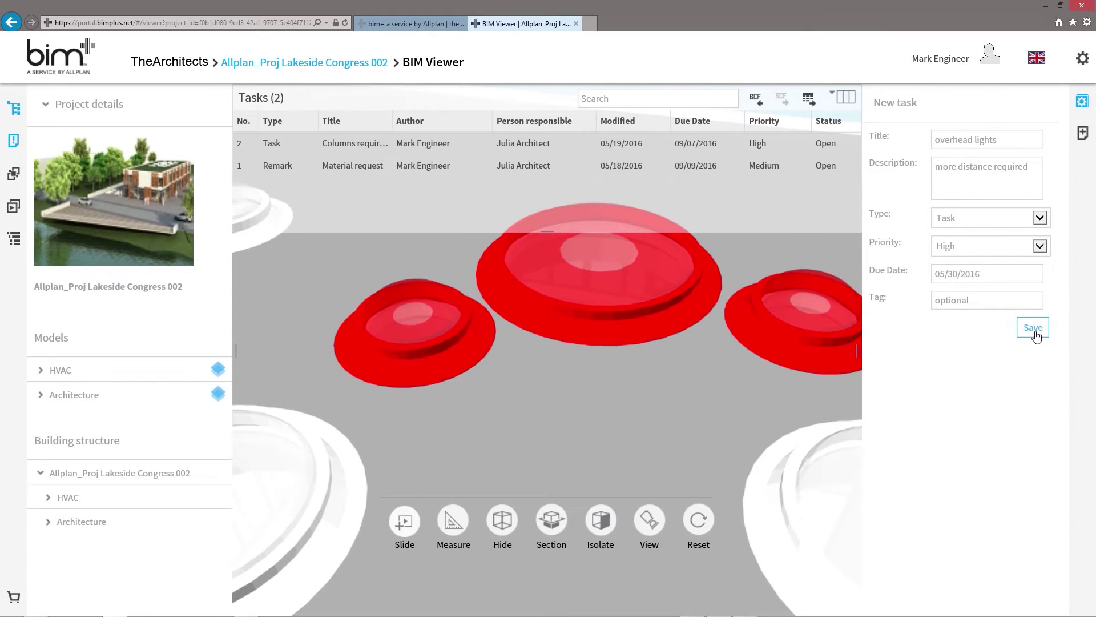
pyautogui.click(1036, 335)
# Assign the overhead lights task to Julia Architect with a manager in e-mail CC and save it.
pyautogui.click(1045, 262)
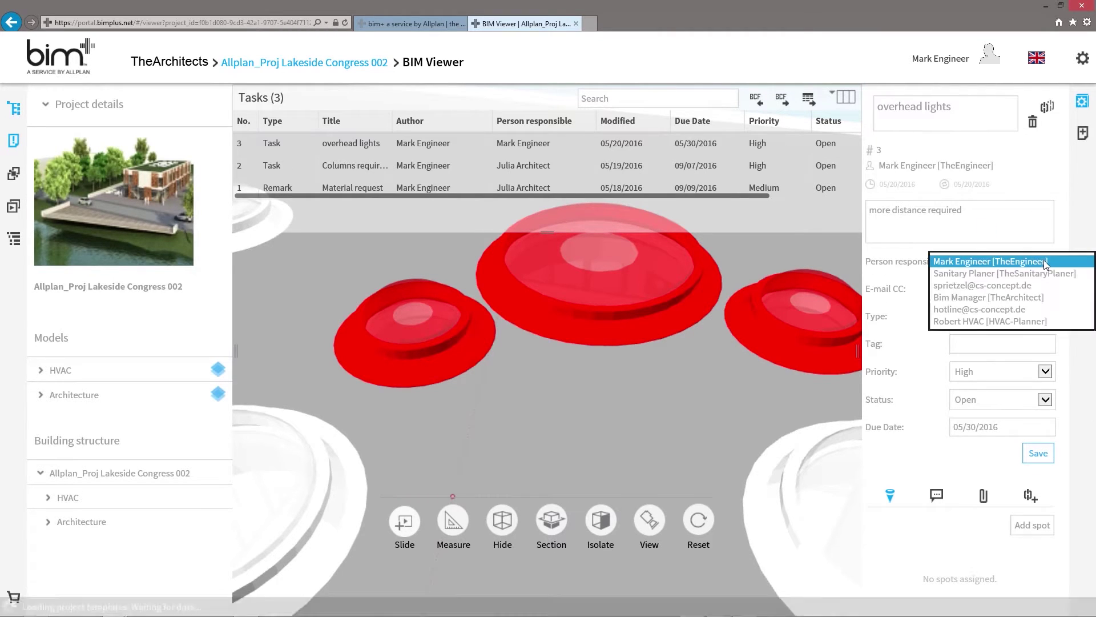
pyautogui.click(982, 334)
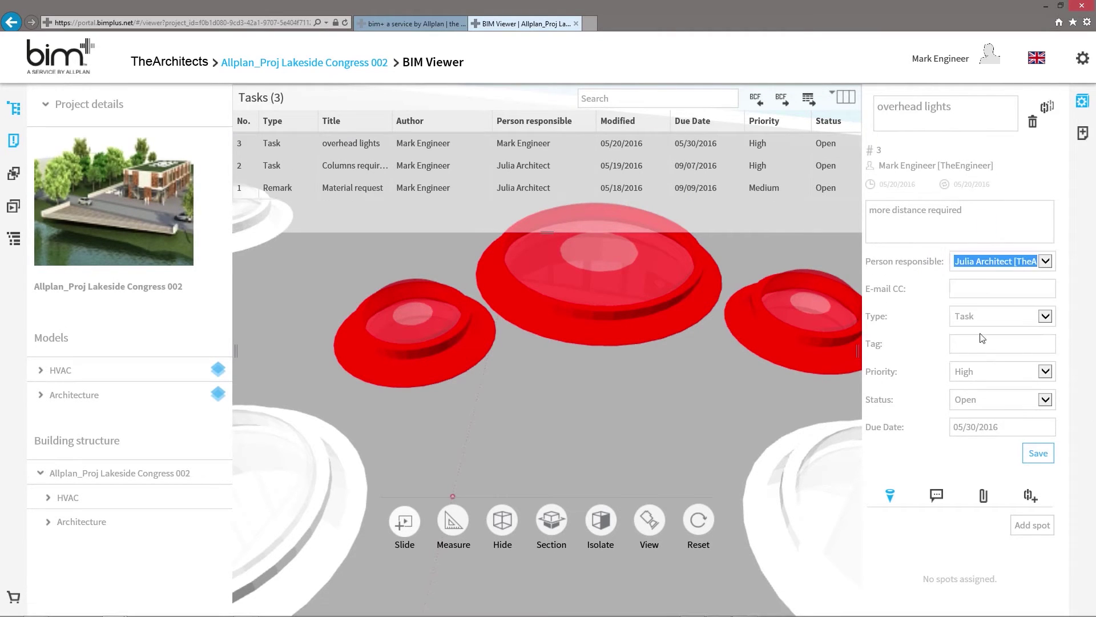
pyautogui.click(980, 288)
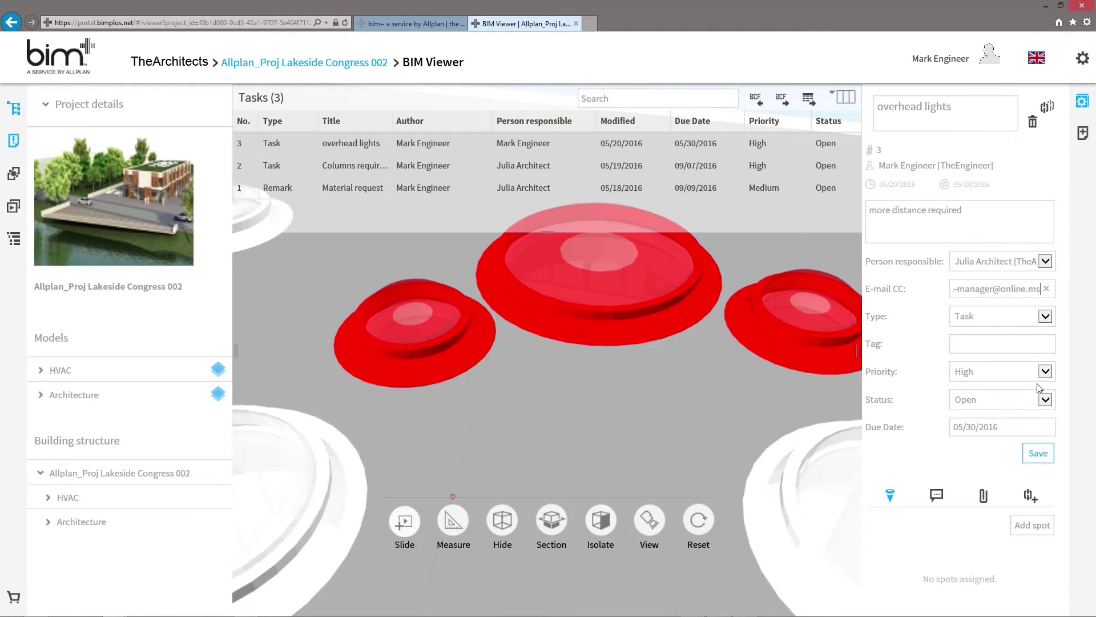
pyautogui.click(1039, 452)
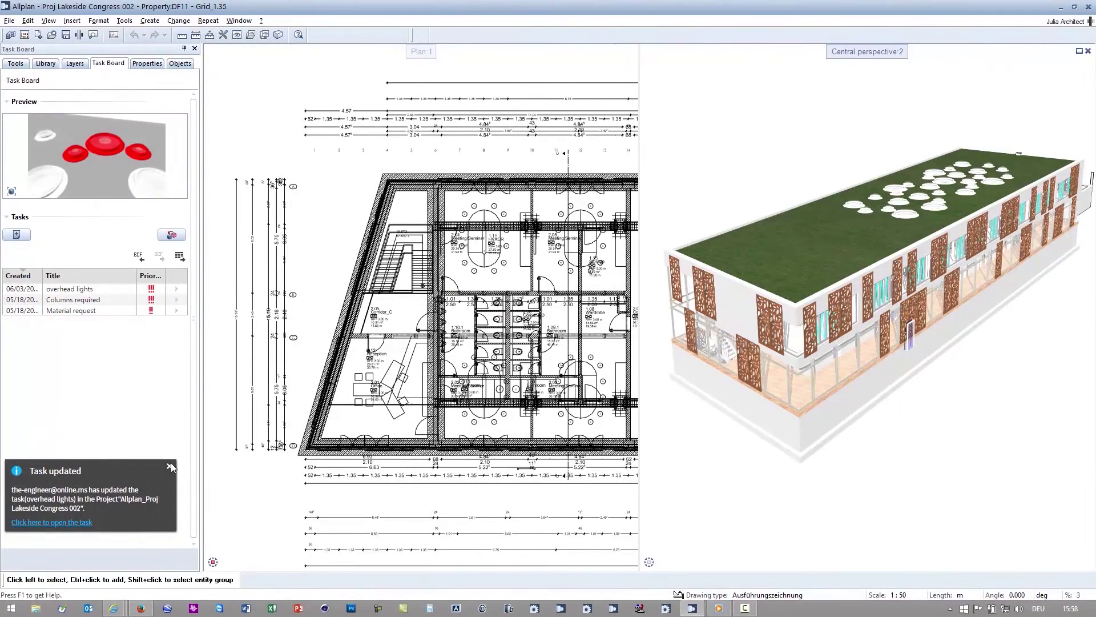
# Dismiss the update notice and open the overhead lights task in Allplan's Task Board.
pyautogui.click(168, 471)
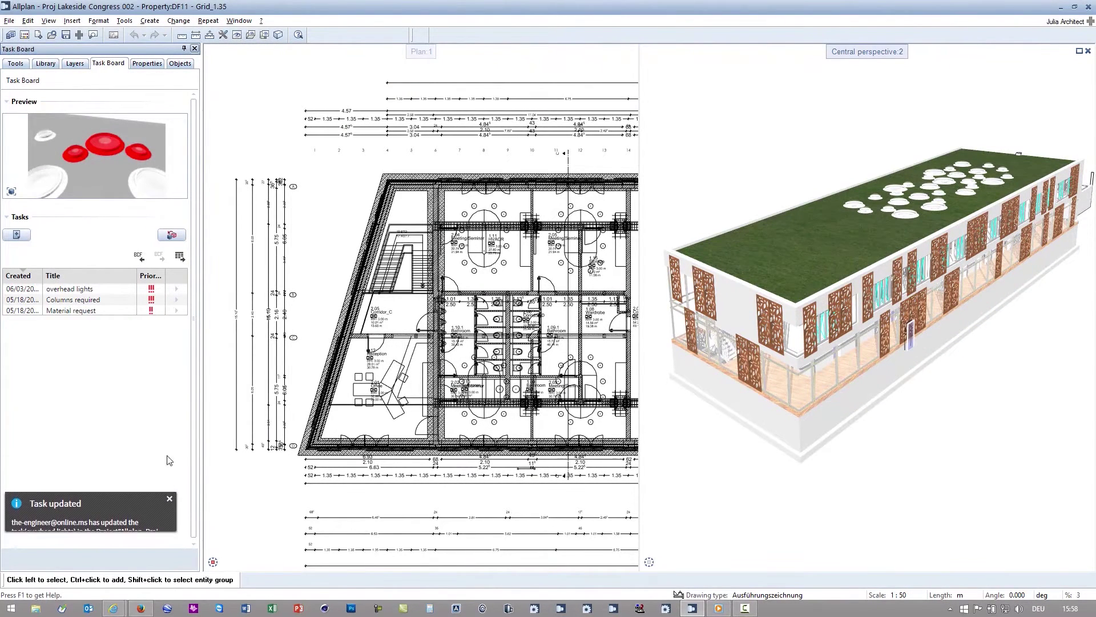
pyautogui.click(101, 300)
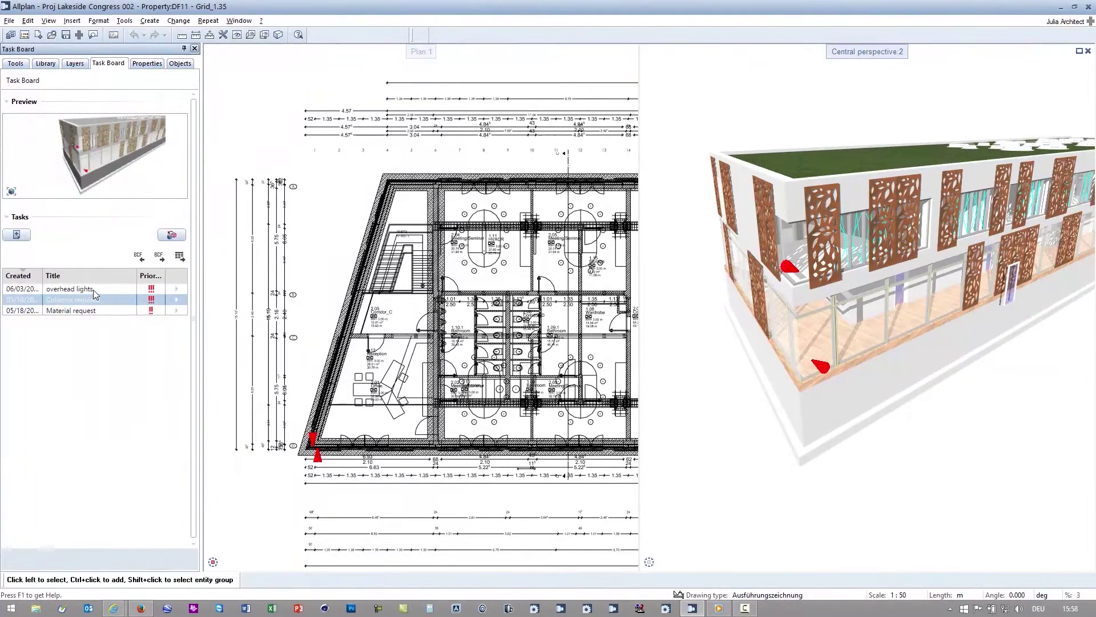
pyautogui.click(93, 290)
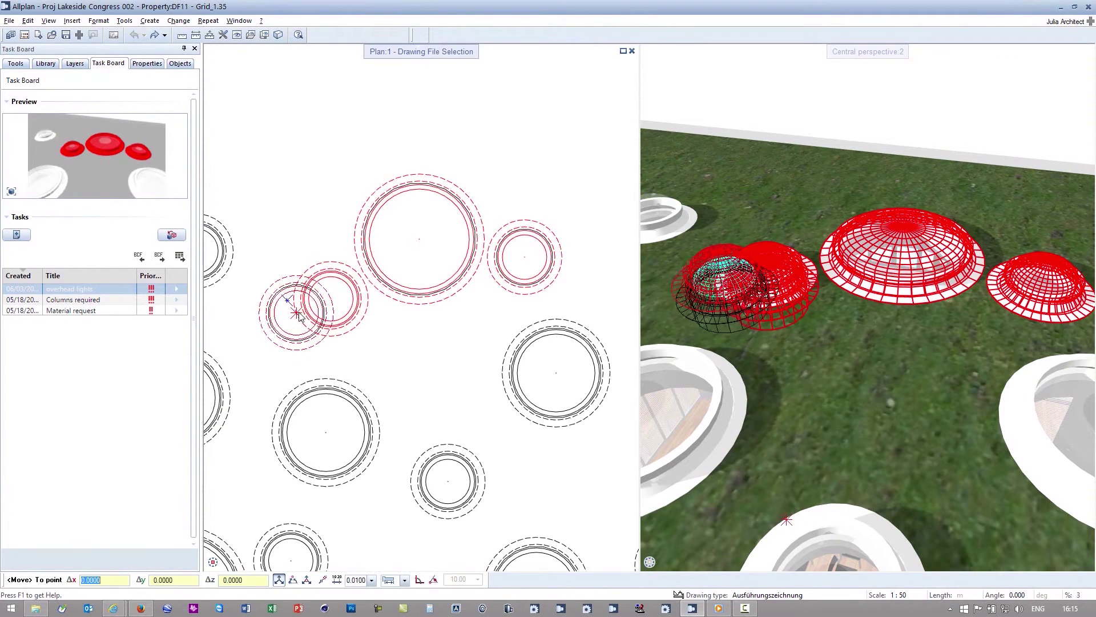
# Move two small roof domes farther from the large one in the plan.
pyautogui.click(296, 313)
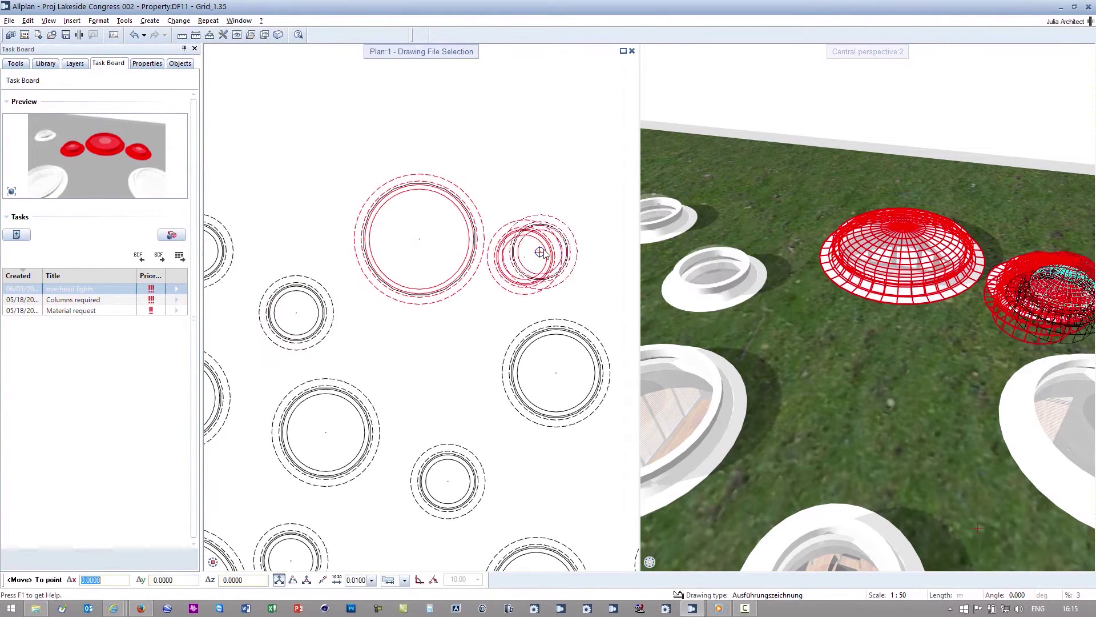
pyautogui.click(541, 250)
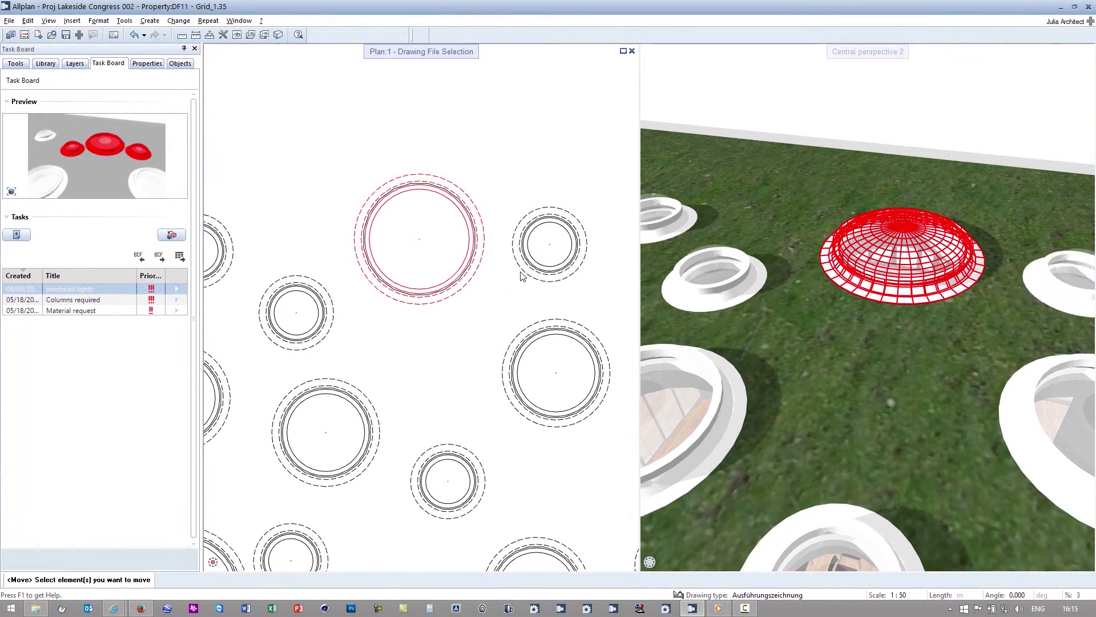
# Set the overhead lights task to Solved and save the comment 'I hope it is enough'.
pyautogui.doubleClick(92, 289)
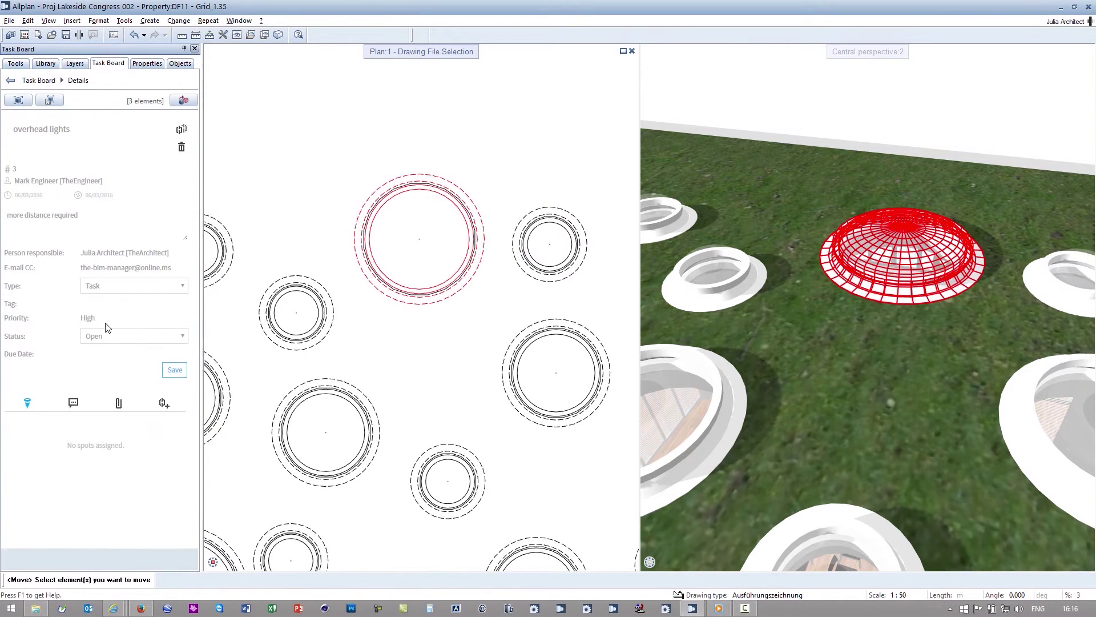
pyautogui.click(107, 336)
pyautogui.click(109, 364)
pyautogui.click(76, 405)
pyautogui.click(89, 422)
pyautogui.write('I h')
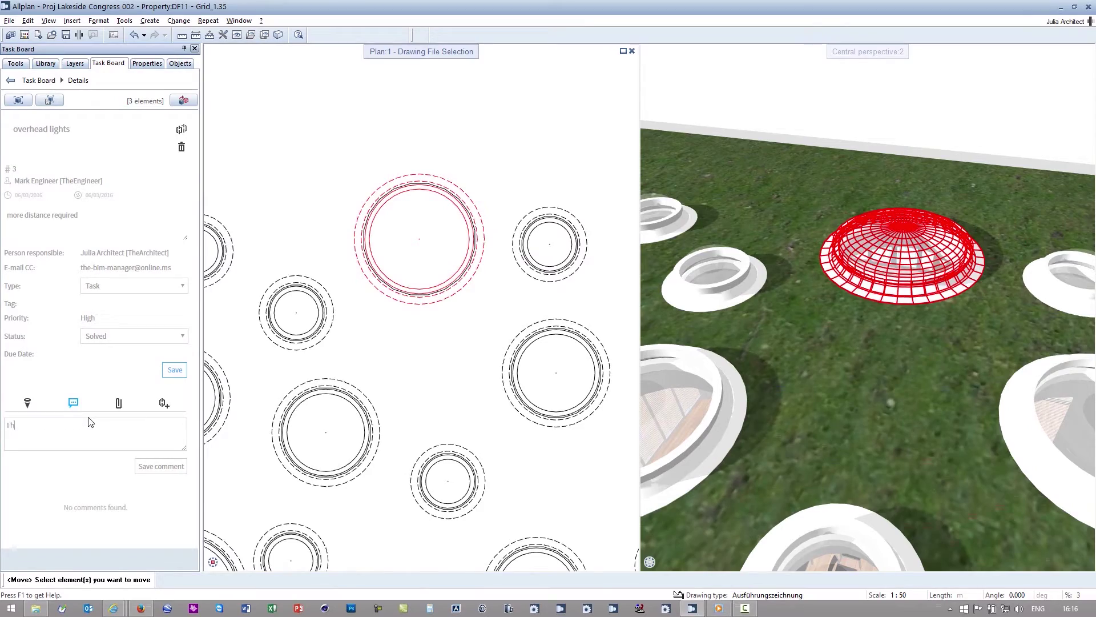
pyautogui.write('ou')
pyautogui.write('gh')
pyautogui.click(158, 466)
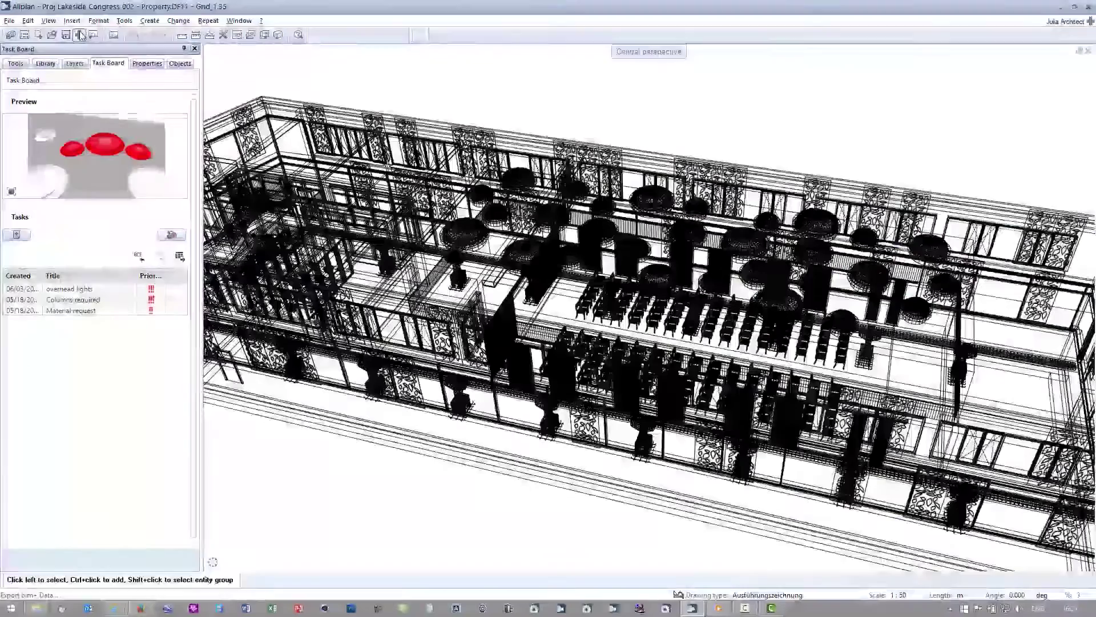
# Upload the updated model to bim+ again.
pyautogui.click(79, 35)
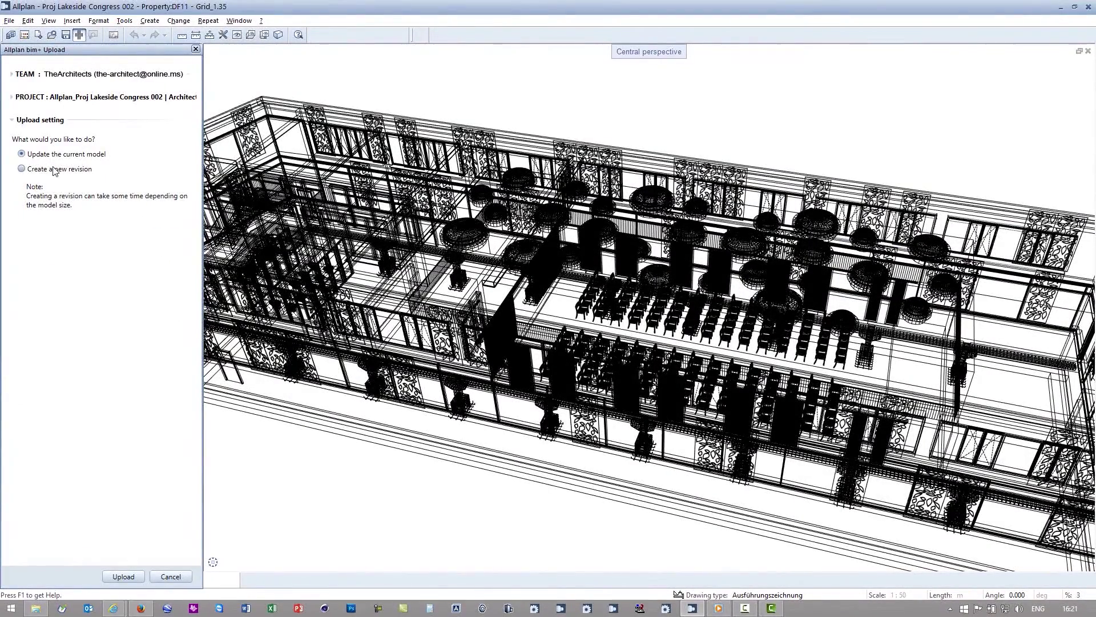
pyautogui.click(120, 575)
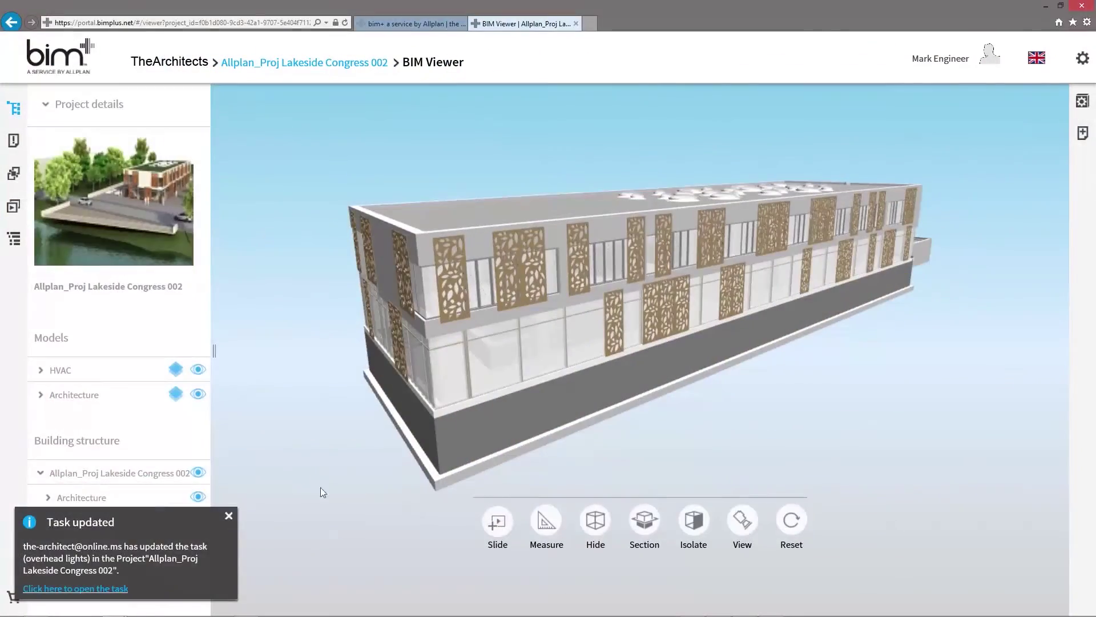
# Show the overhead lights task's Solved status and its new comment in the bim+ task details.
pyautogui.click(229, 516)
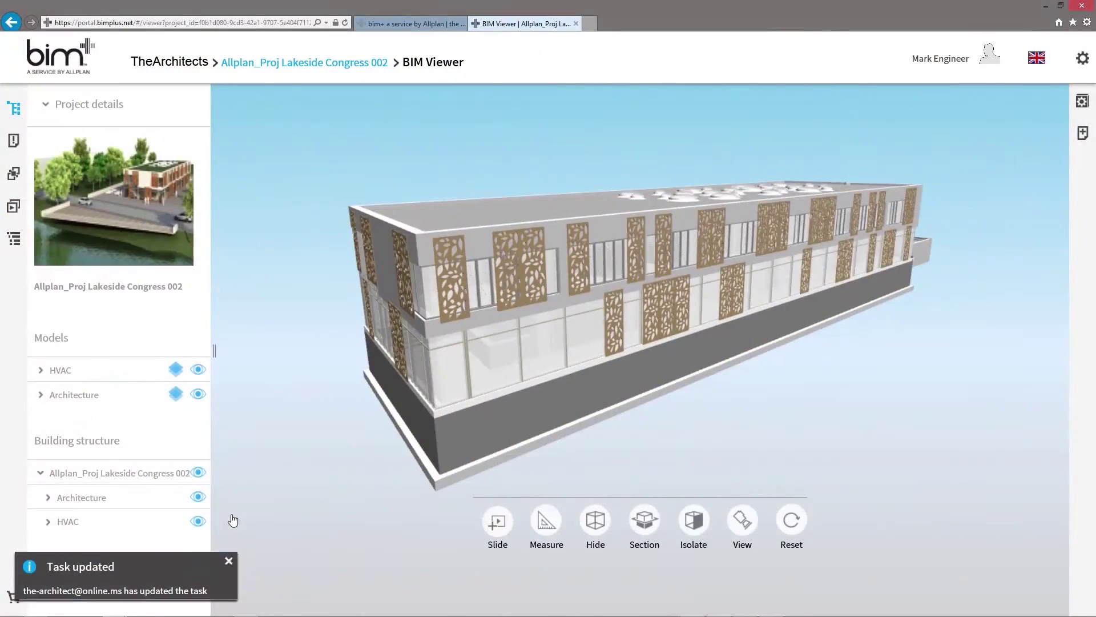
pyautogui.click(14, 141)
pyautogui.click(403, 147)
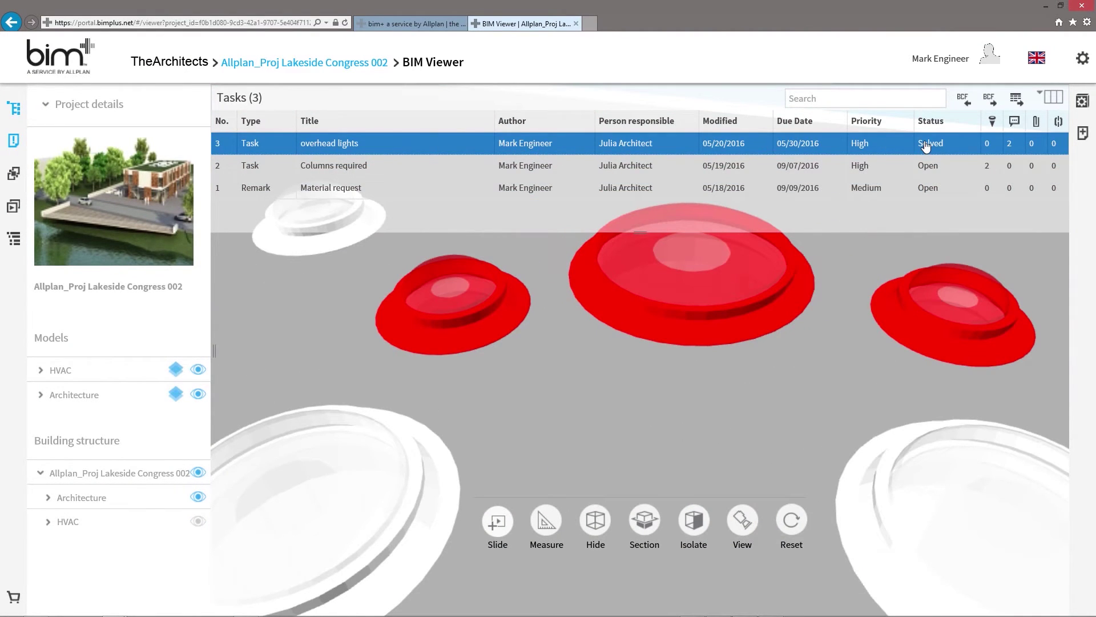
pyautogui.click(1081, 104)
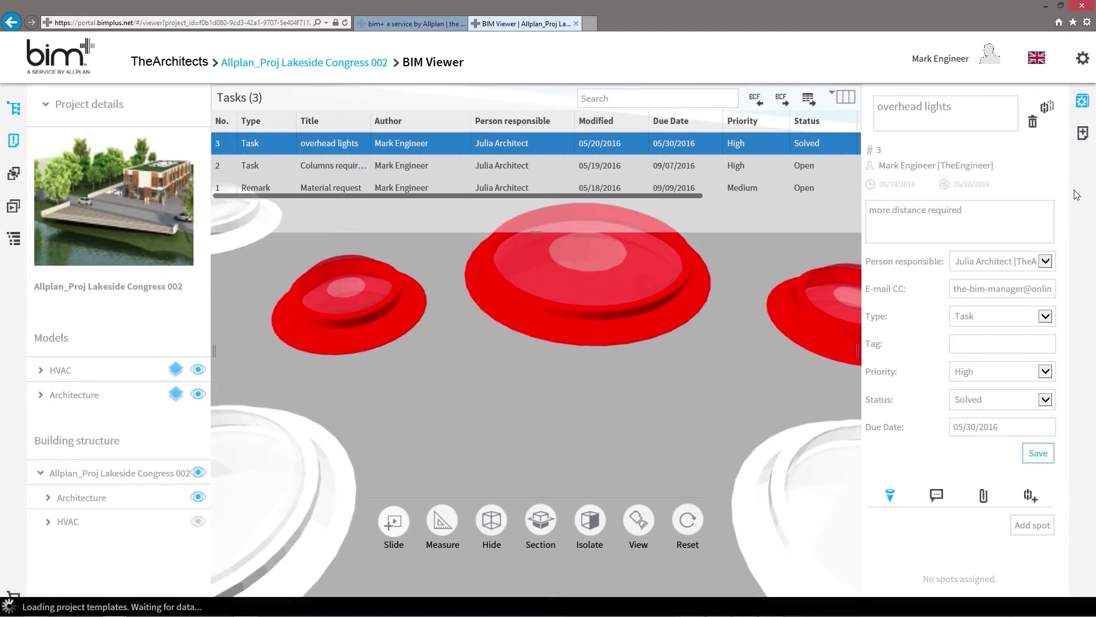
pyautogui.click(937, 495)
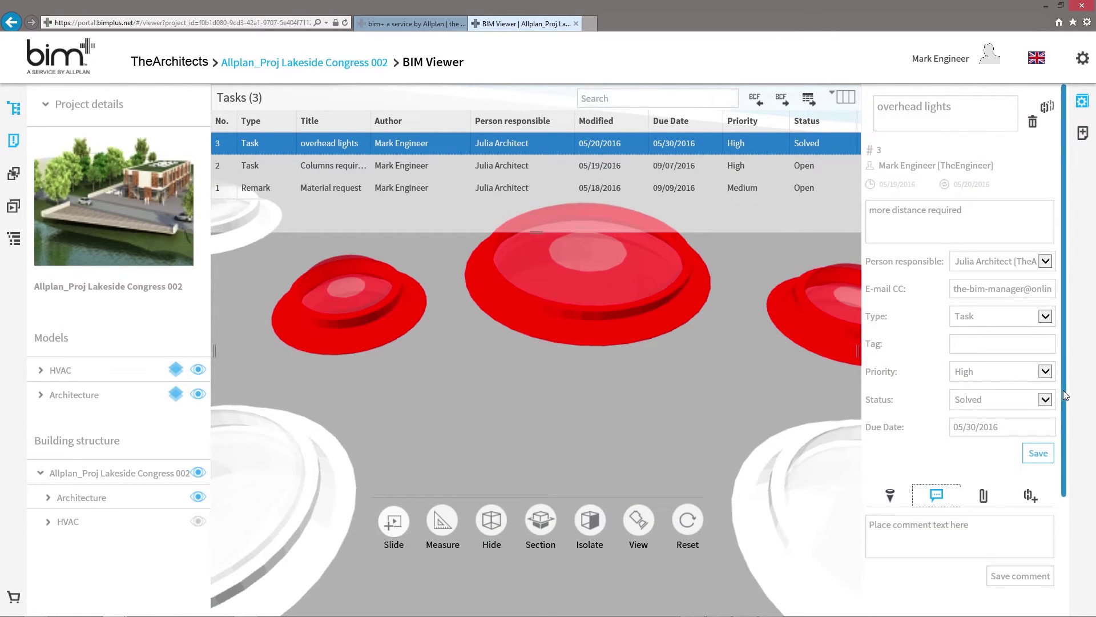
pyautogui.scroll(-1, 1063, 390)
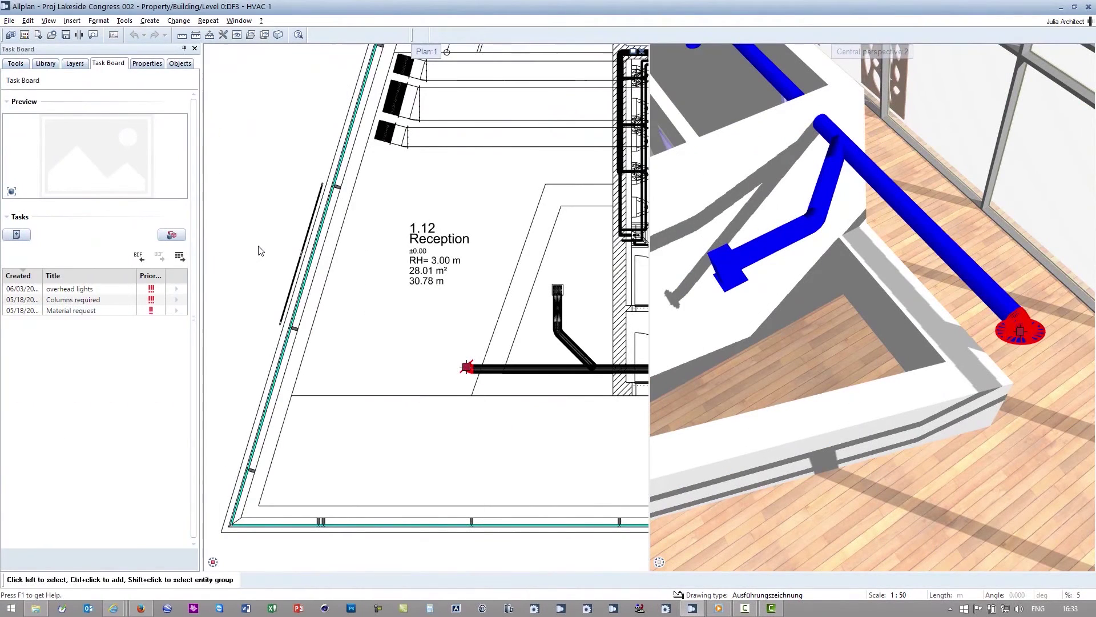
# Start a new task titled 'complement planning here' with its description.
pyautogui.click(15, 238)
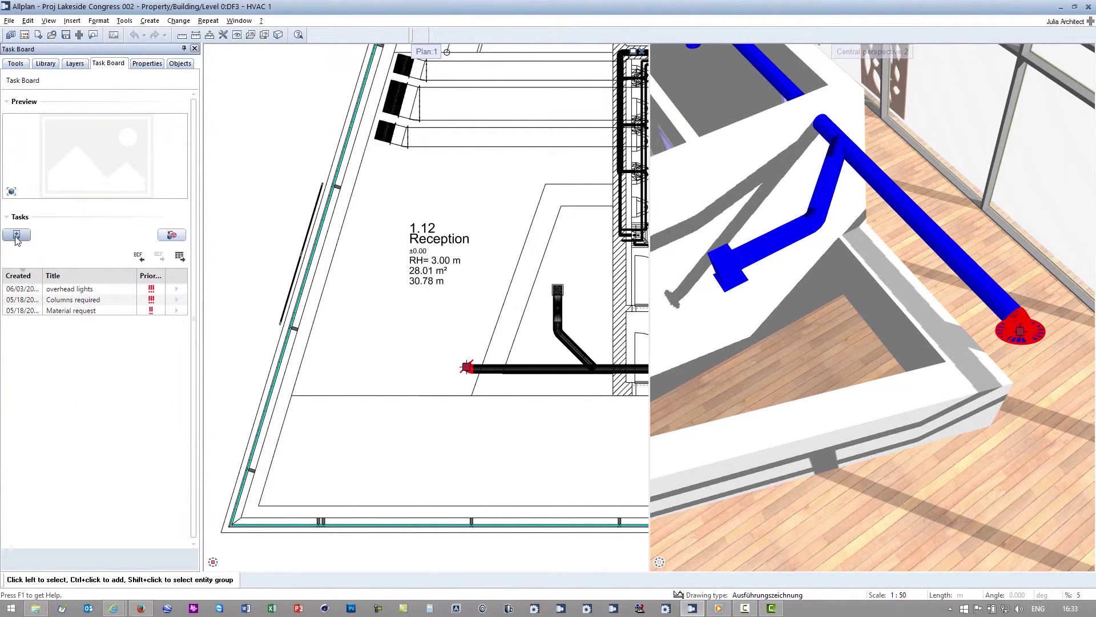
pyautogui.click(15, 137)
pyautogui.write('complement planning')
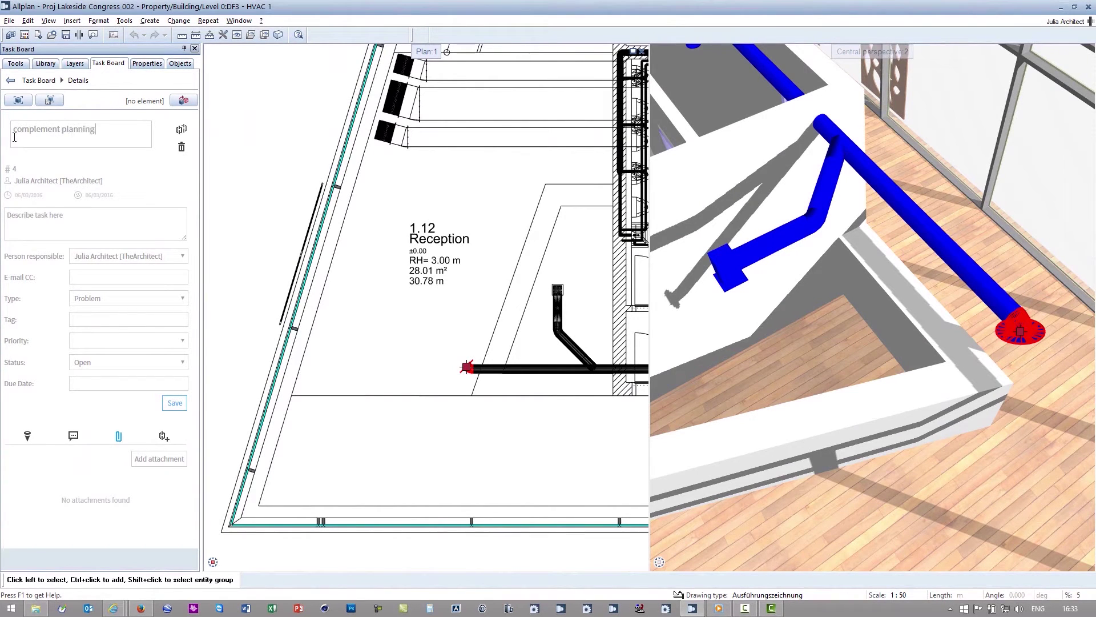
pyautogui.write(' here')
pyautogui.click(63, 214)
pyautogui.write('see also attached protocol')
# Assign the task to Robert HVAC and set its type to Remark.
pyautogui.click(134, 256)
pyautogui.click(122, 308)
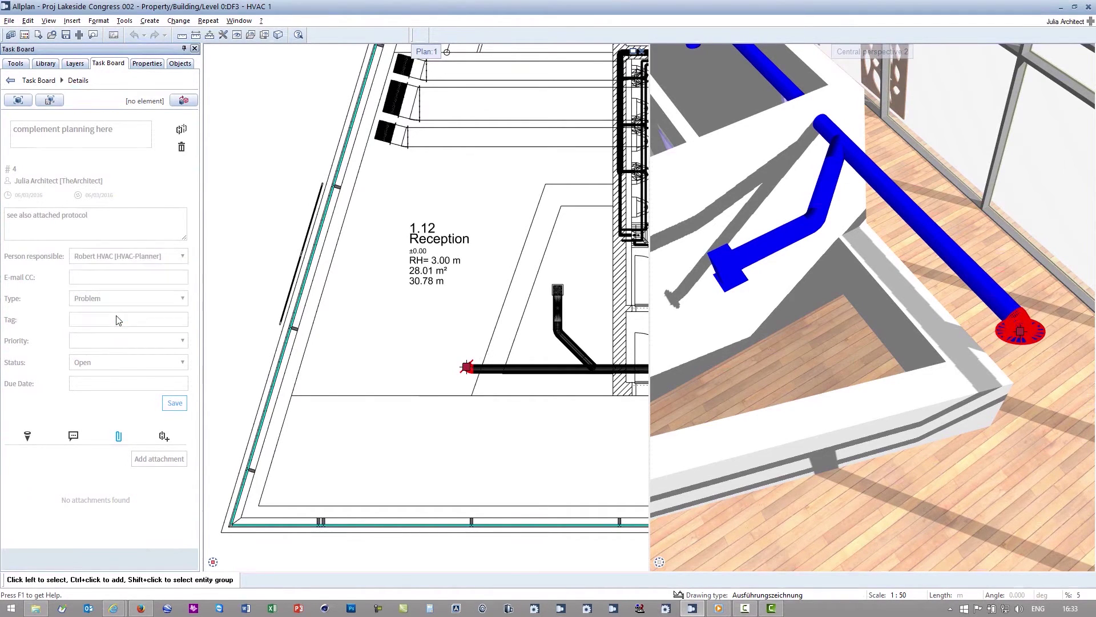
pyautogui.click(124, 300)
pyautogui.click(119, 324)
# Attach the HVAC meeting protocol docx and save the task.
pyautogui.click(144, 460)
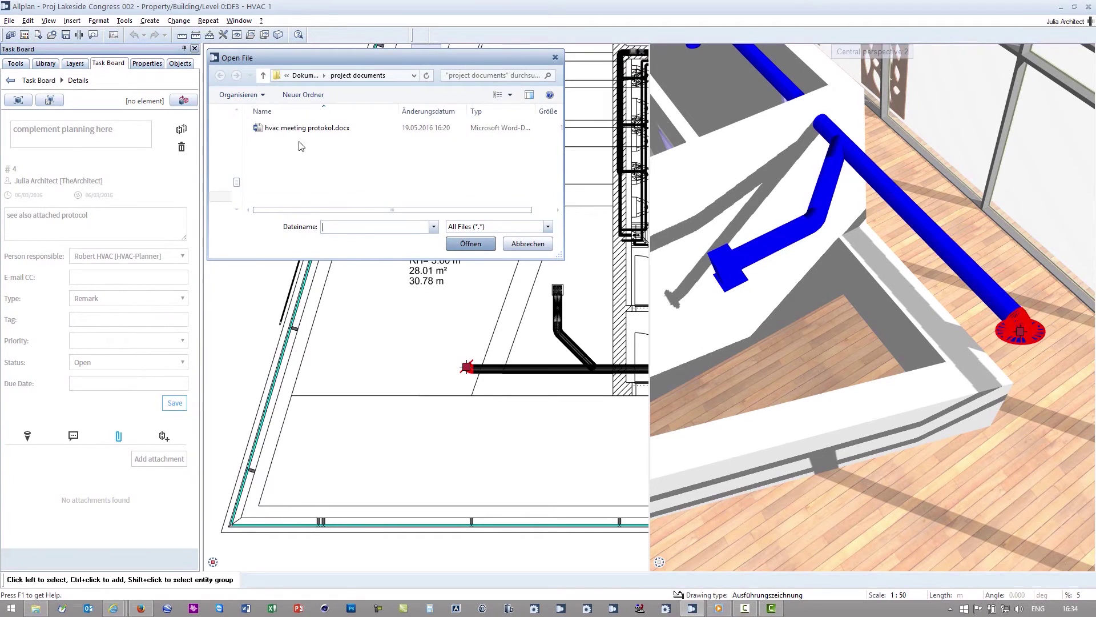
pyautogui.click(308, 127)
pyautogui.click(471, 243)
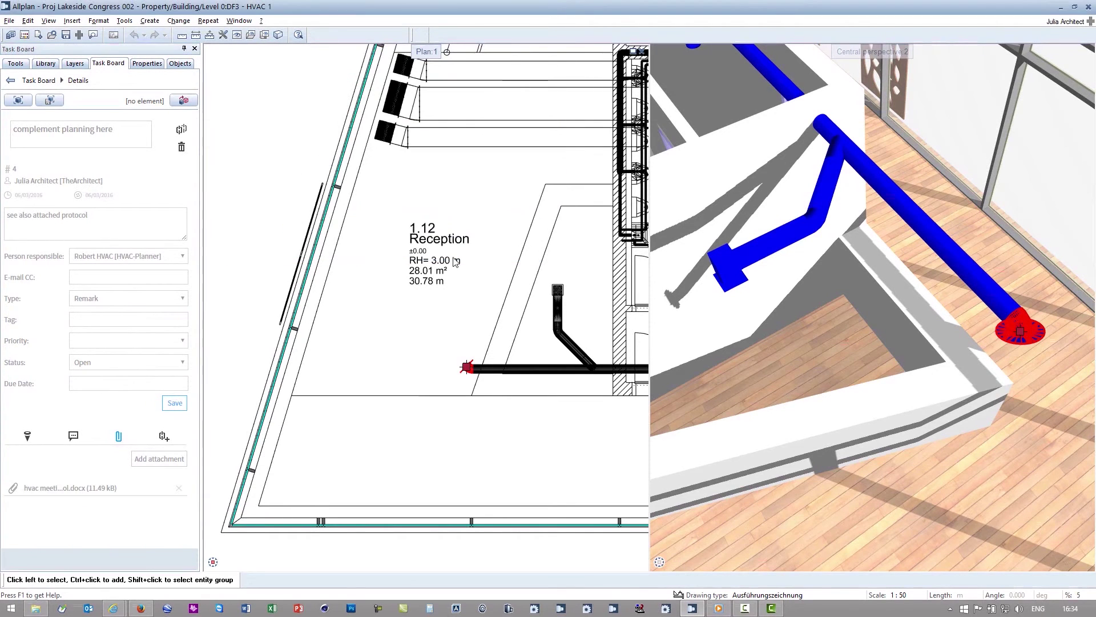
pyautogui.click(175, 401)
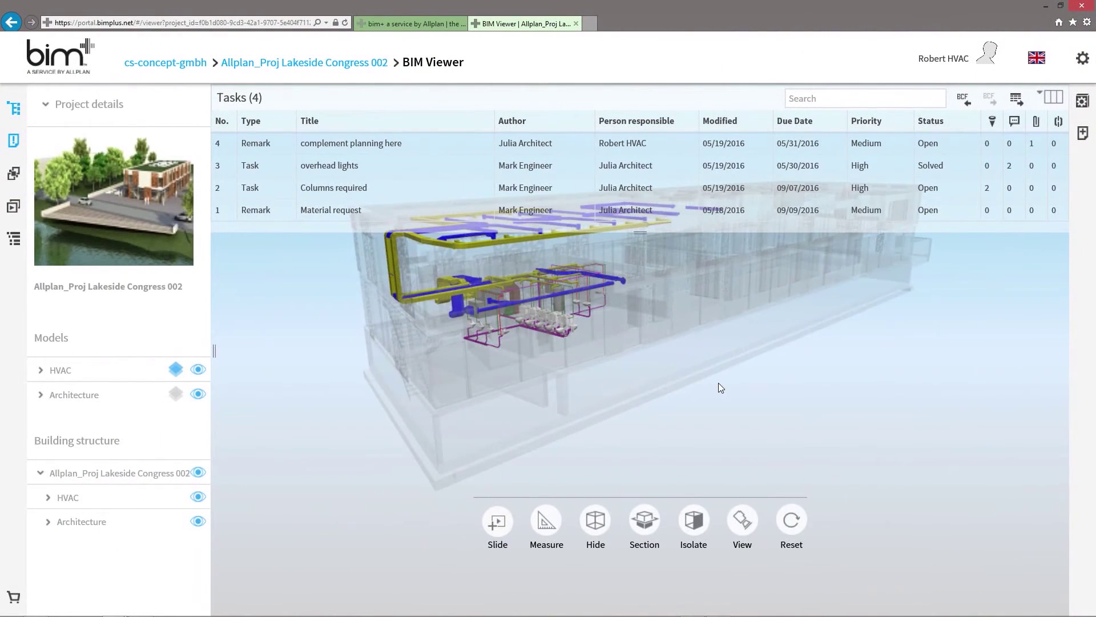
# Select the 'complement planning here' task and show its details with the red duct outlet in view.
pyautogui.click(418, 145)
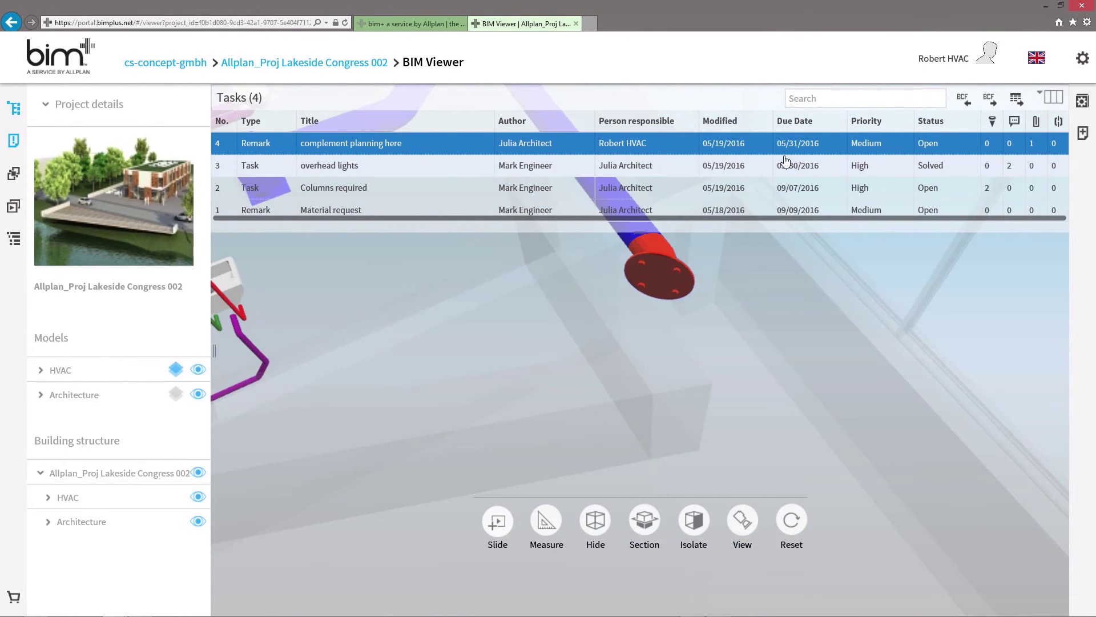
pyautogui.click(1082, 102)
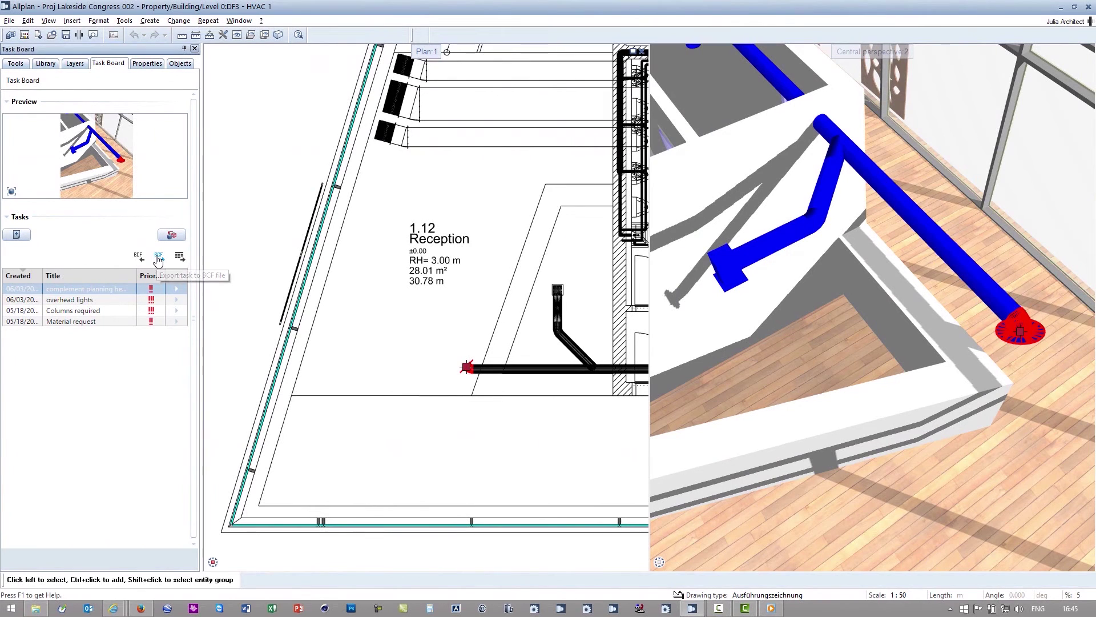
# Create a BCF file of the remark set to share by e-mail with Robert HVAC.
pyautogui.click(158, 259)
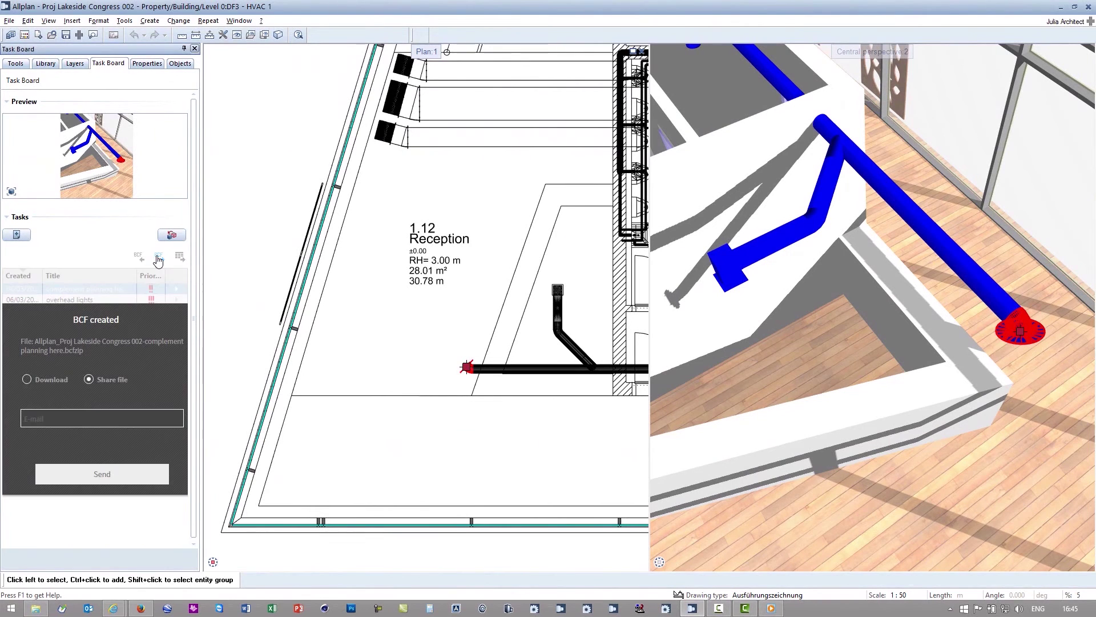
pyautogui.click(103, 417)
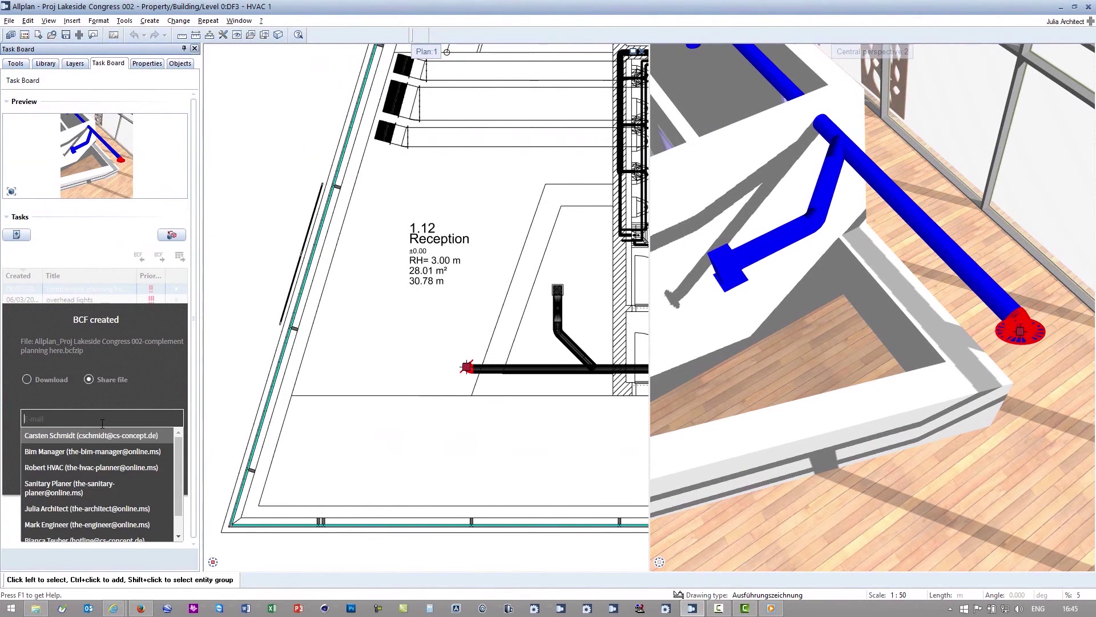
pyautogui.click(97, 467)
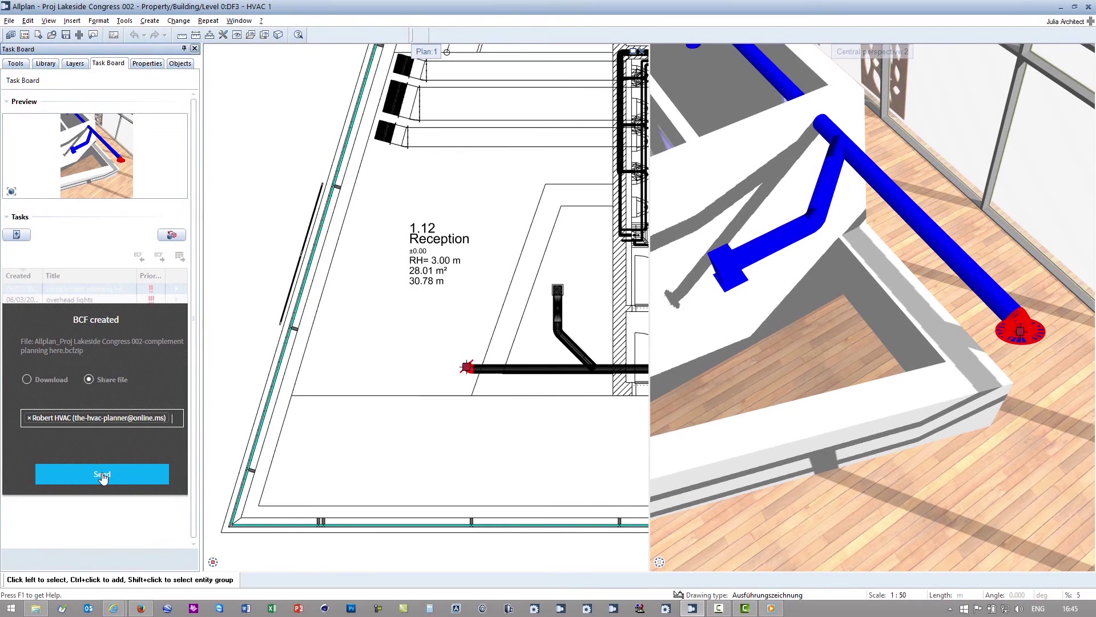